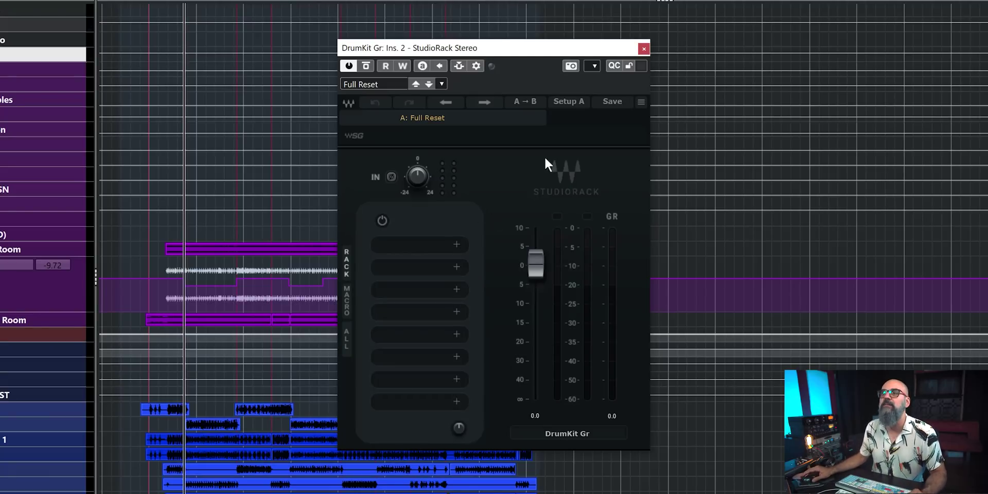
- Browse the VST3 vendors available for the first rack slot, including FabFilter, Empirical Labs and Plugin Alliance
click(441, 245)
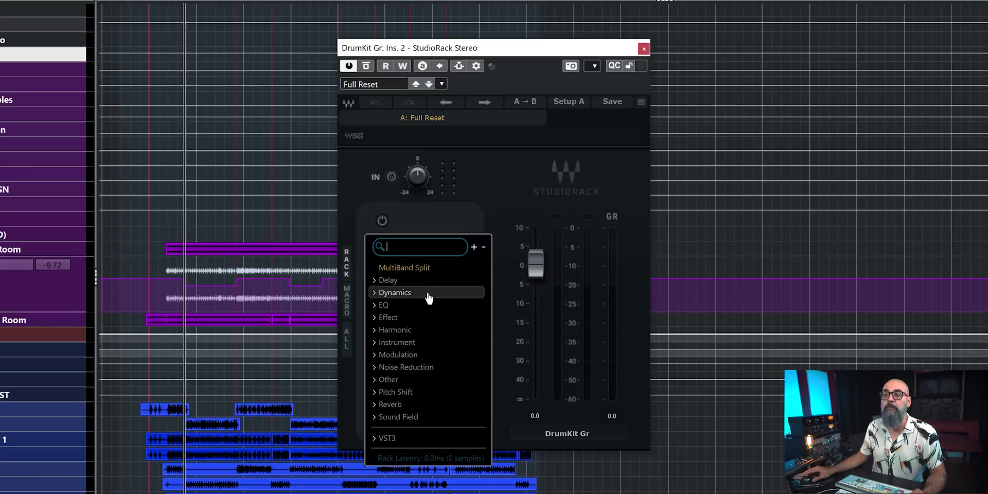
click(391, 439)
scroll(412, 395, down, 5)
scroll(432, 396, down, 8)
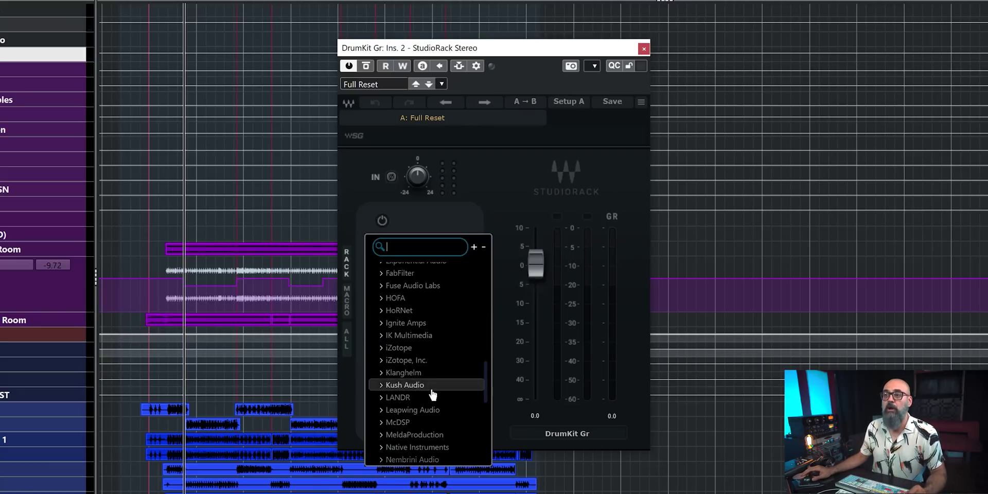
scroll(432, 395, up, 2)
scroll(431, 360, up, 3)
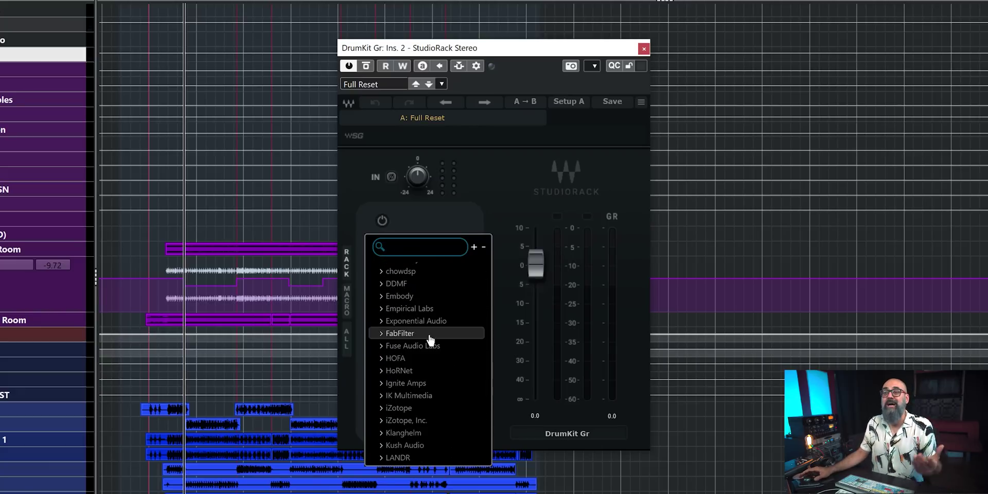
click(429, 334)
click(430, 335)
click(424, 309)
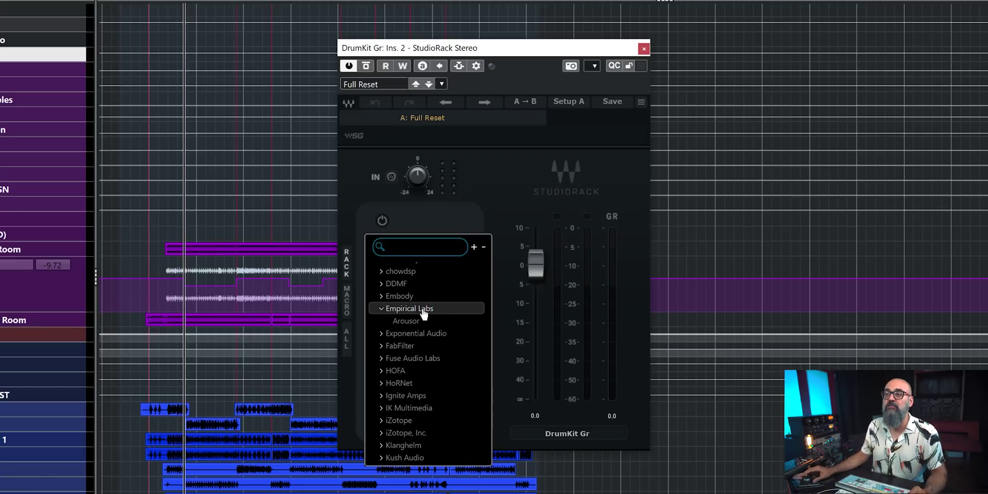
scroll(423, 314, down, 2)
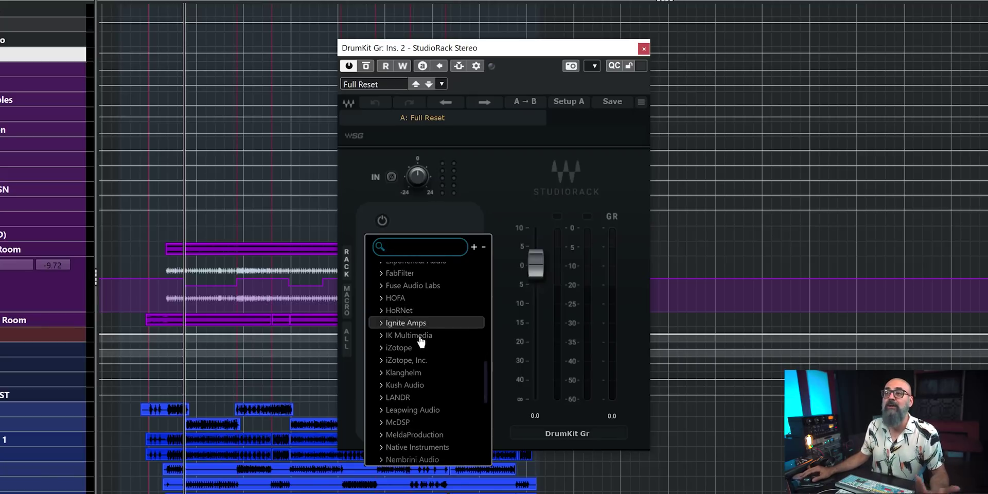
scroll(437, 370, down, 2)
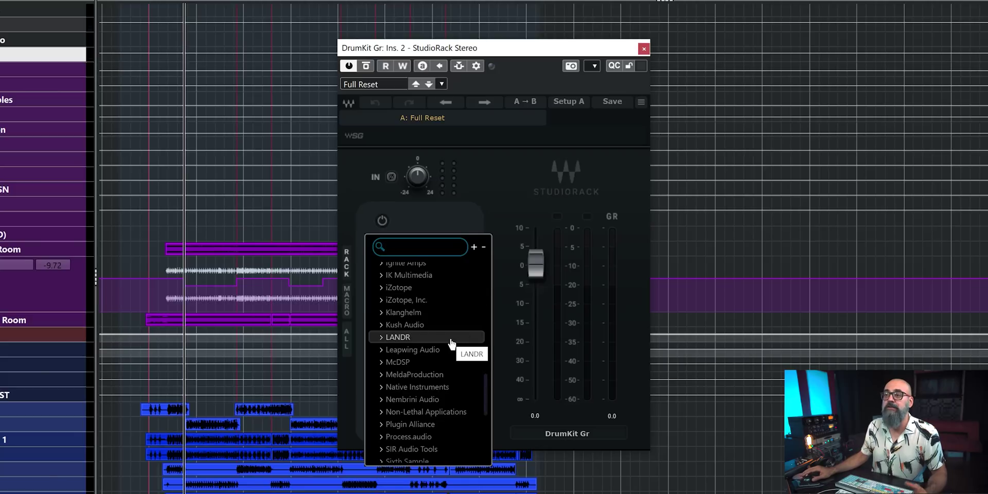
scroll(449, 352, down, 2)
click(439, 363)
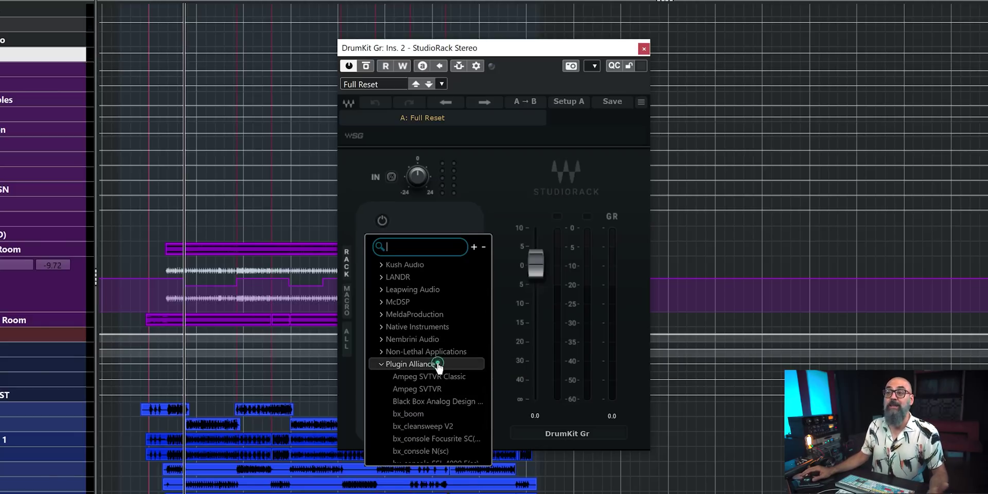
scroll(438, 366, down, 3)
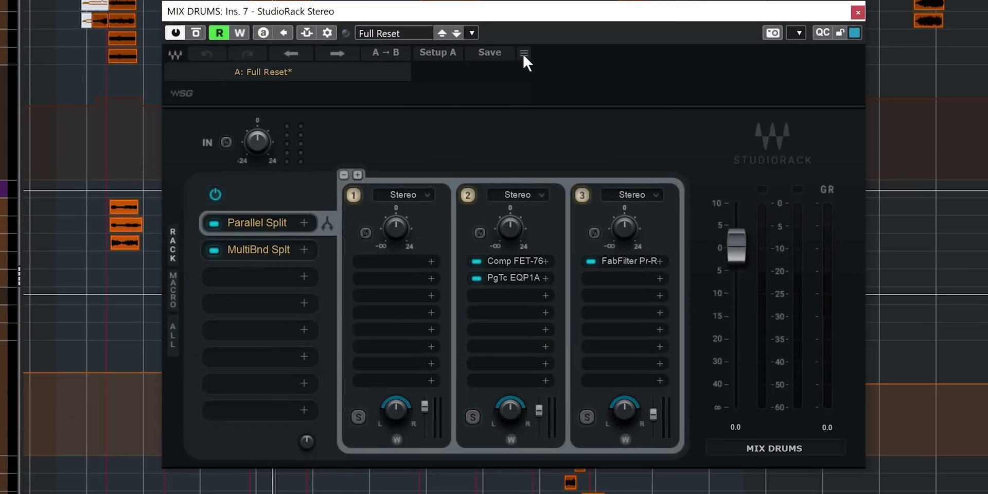
- Inspect StudioRack's VST3 options for scanning plugins, setting the plugins folder and sorting
click(510, 143)
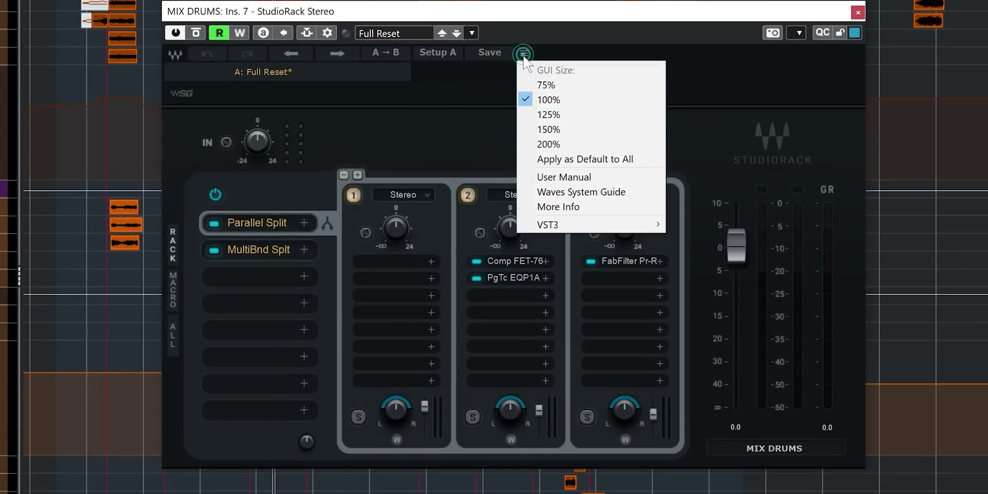
mouse_move(584, 225)
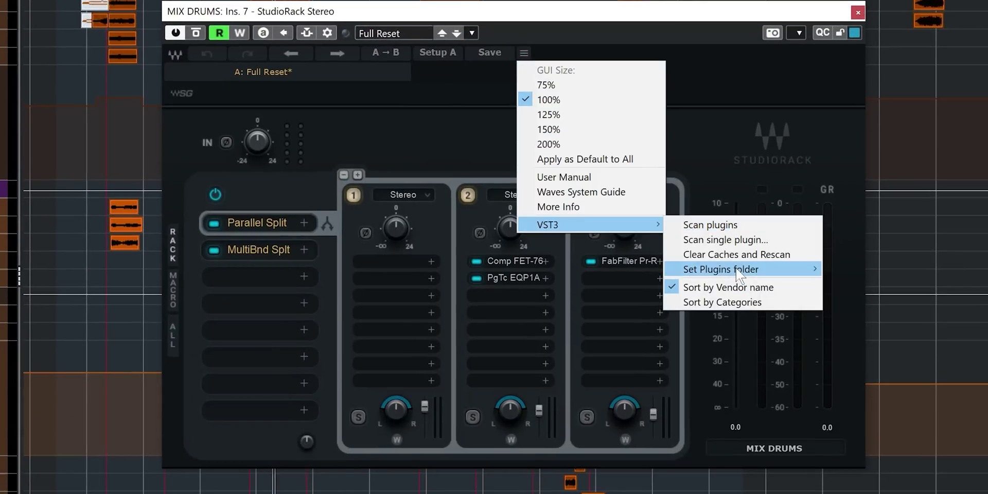
mouse_move(739, 275)
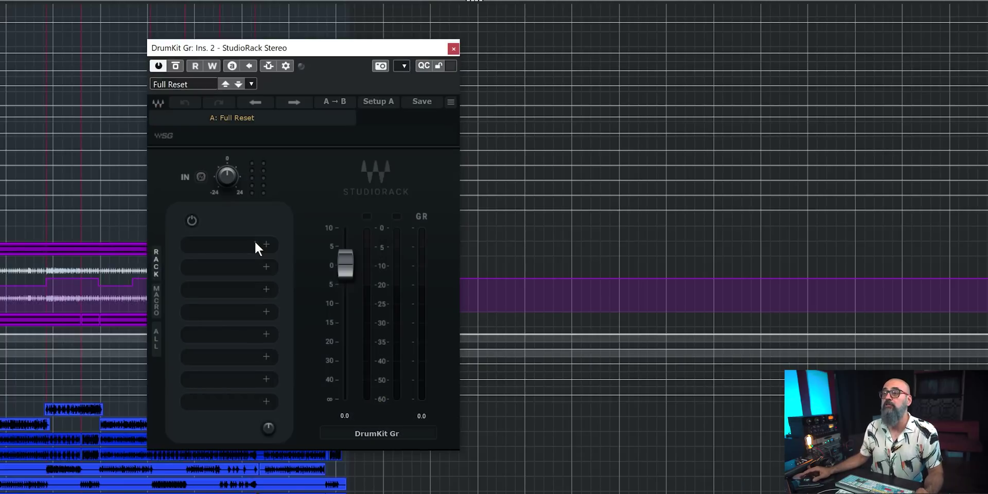
- Add a Parallel Split to the first rack slot on DrumKit Gr and a MultiBand Split to the second
click(256, 242)
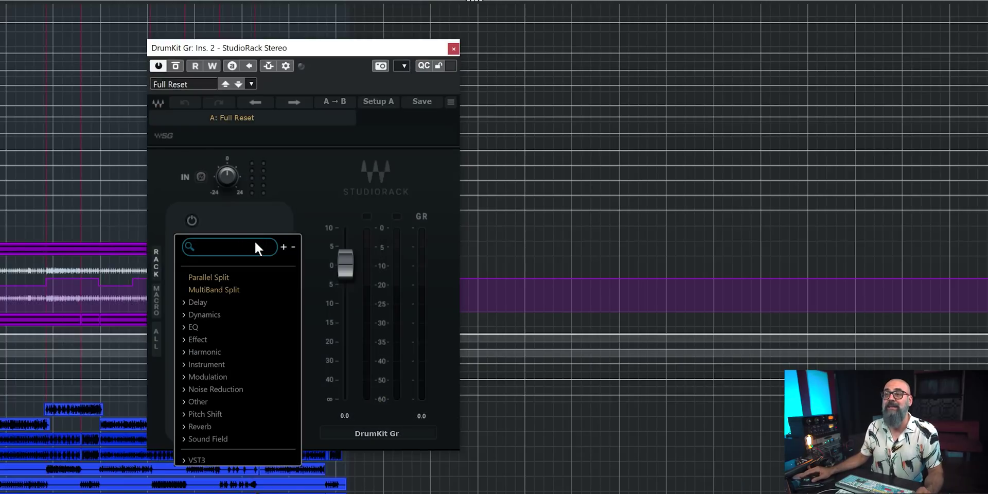
click(214, 277)
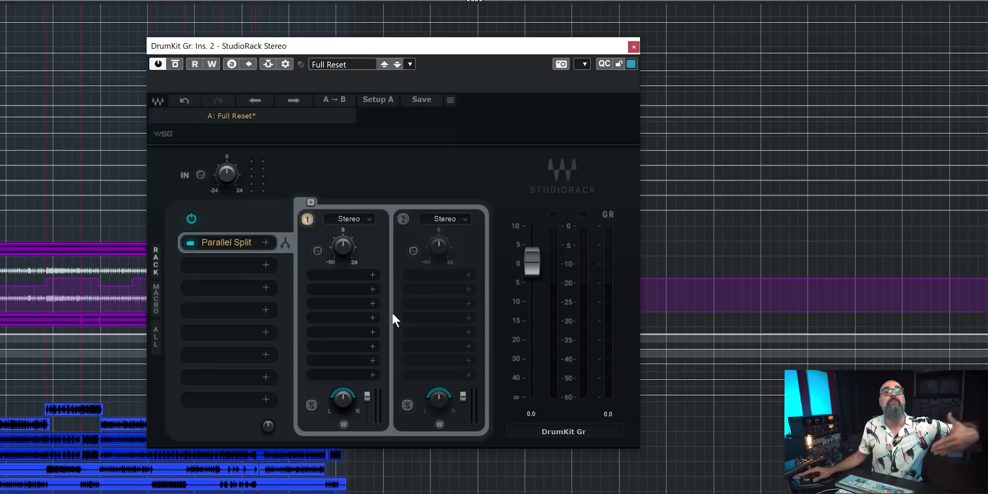
click(285, 243)
click(266, 265)
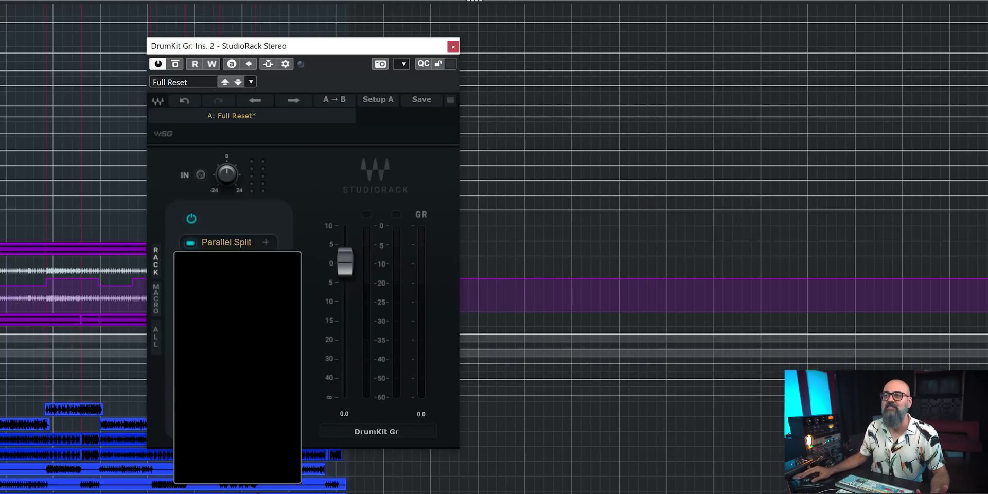
click(236, 306)
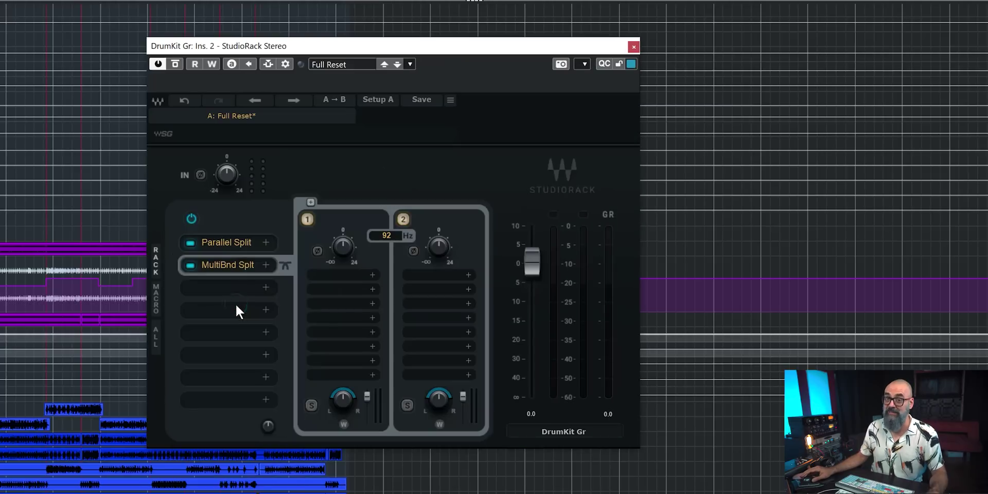
- Expand the MultiBand Split to five bands and the Parallel Split to six chains
click(310, 202)
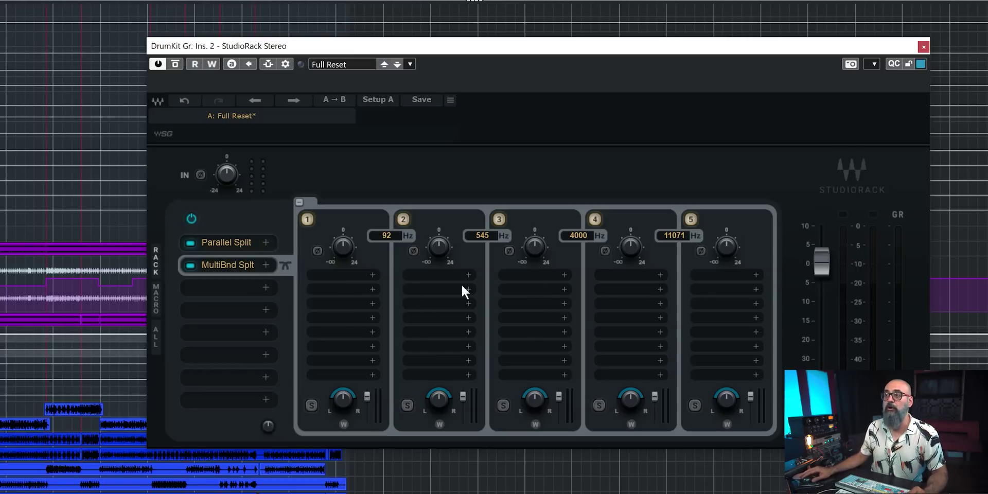
click(228, 241)
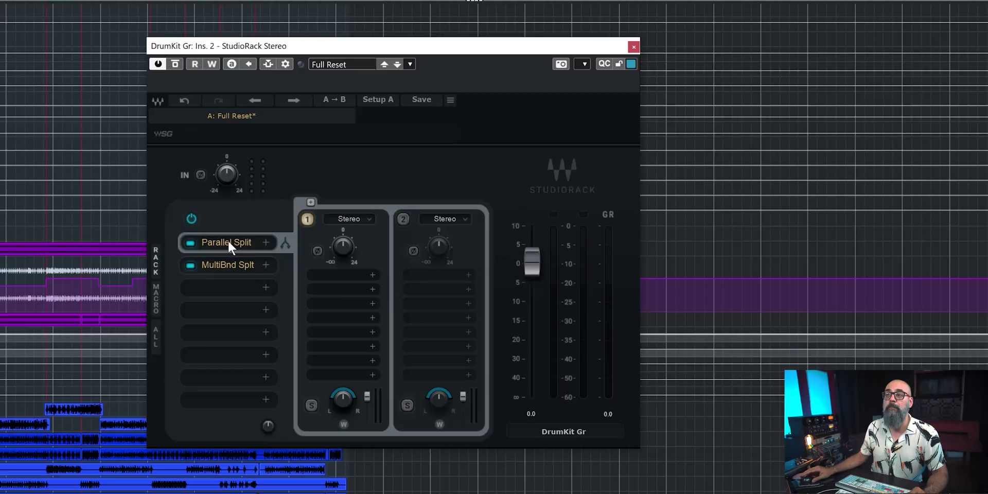
click(310, 202)
click(310, 202)
click(311, 201)
click(310, 201)
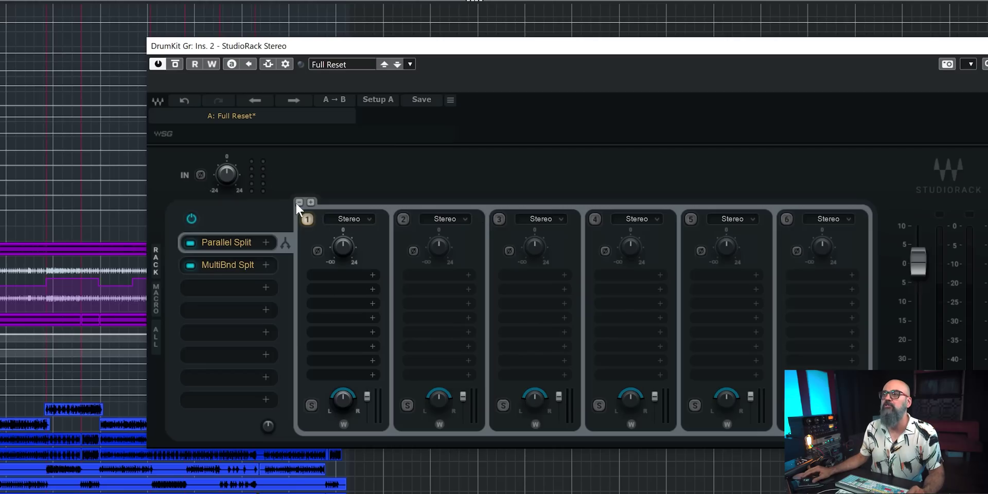
- Reduce the Parallel Split to two chains and the MultiBand Split to two bands
click(299, 202)
click(299, 202)
click(299, 202)
click(299, 202)
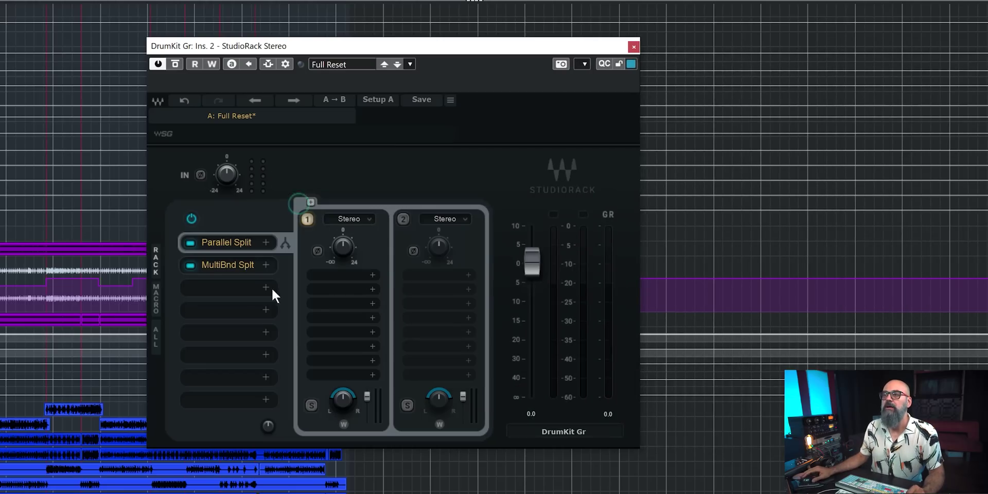
click(212, 266)
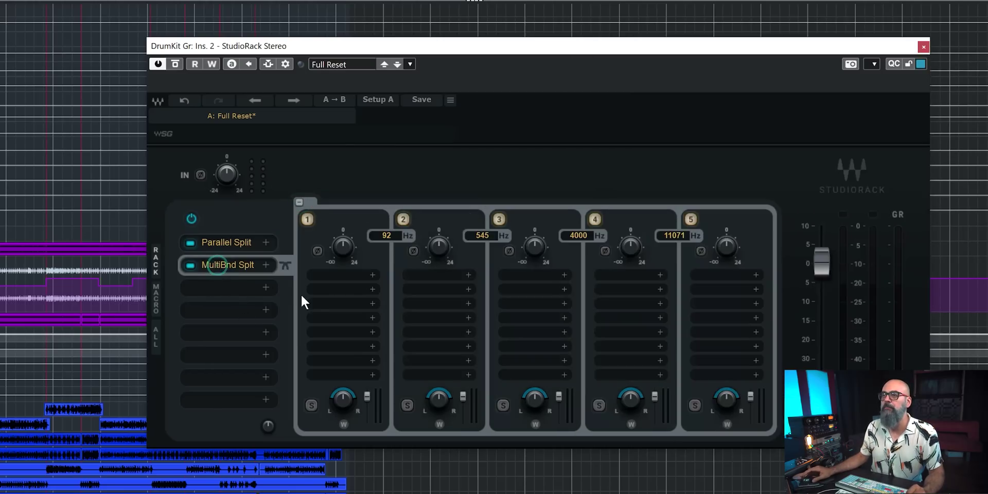
click(299, 202)
click(299, 203)
click(299, 202)
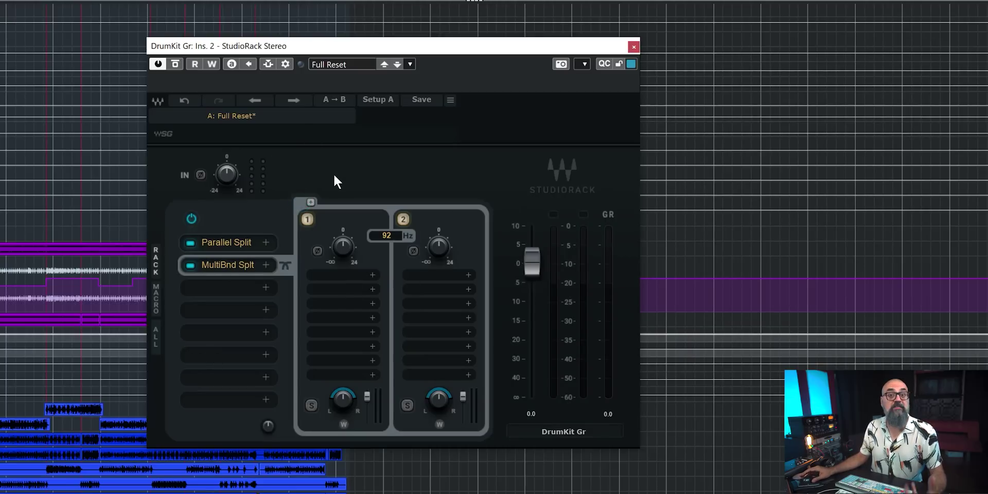
- Look over StudioRack's macro controls and its list of ready-made presets
click(156, 301)
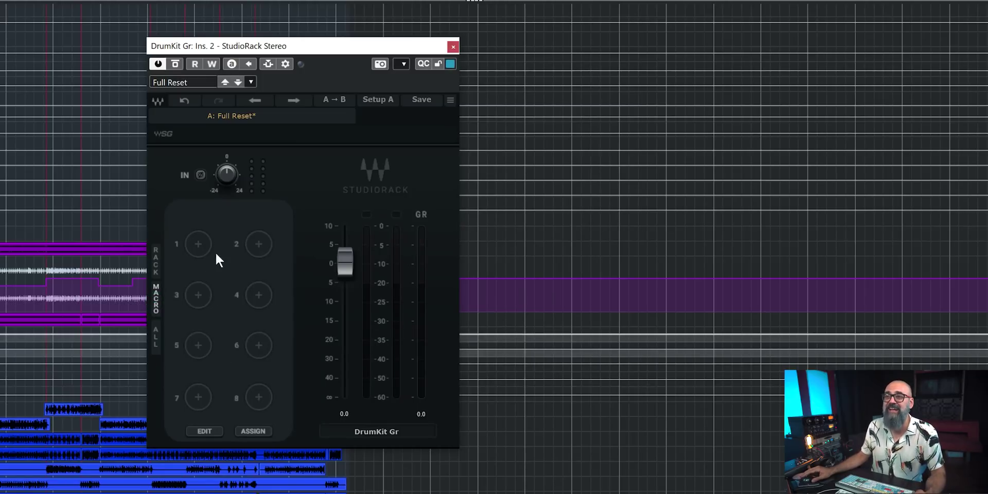
click(155, 257)
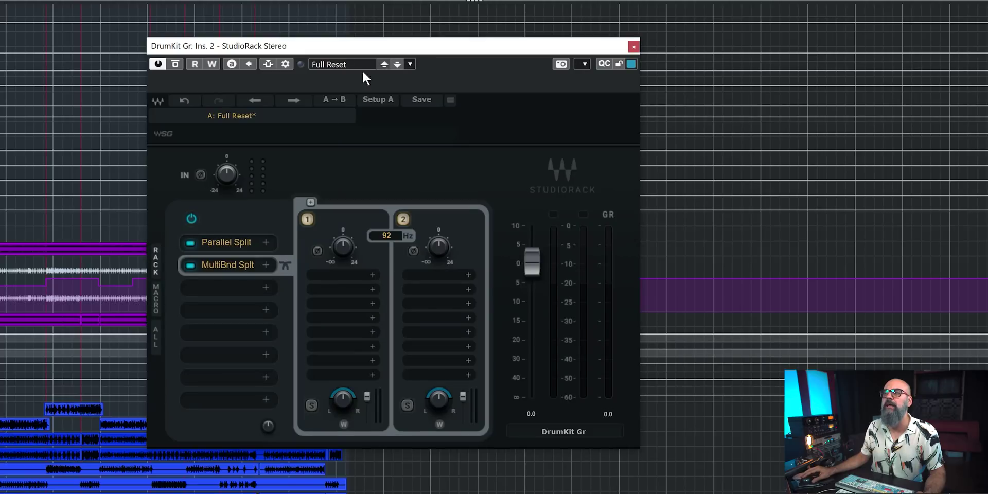
click(340, 64)
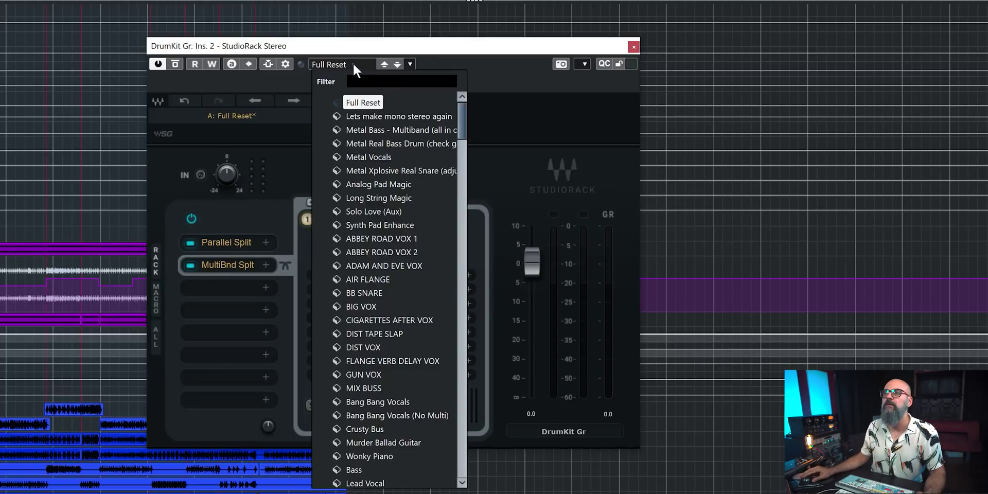
click(506, 101)
click(410, 64)
click(420, 77)
double_click(229, 175)
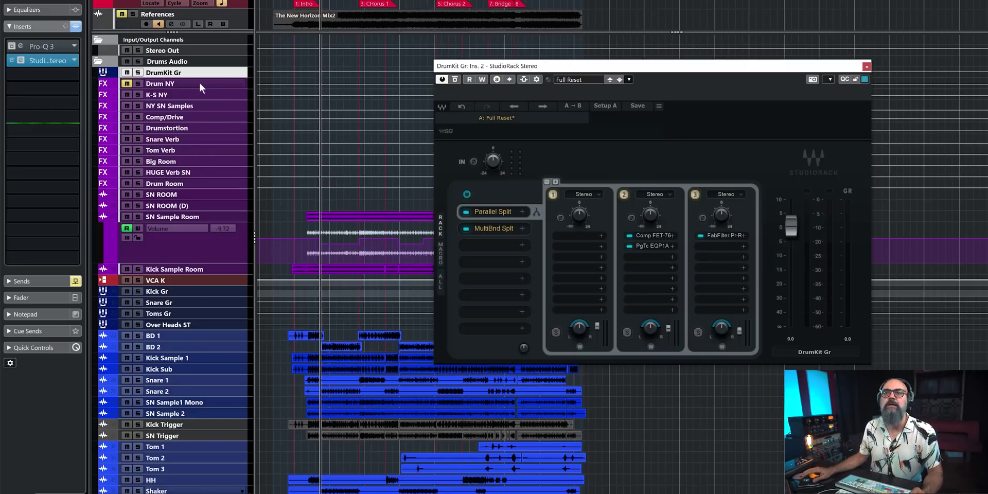
- Bypass the StudioRack insert on DrumKit Gr and solo the group to hear the unprocessed drums
click(15, 60)
click(15, 60)
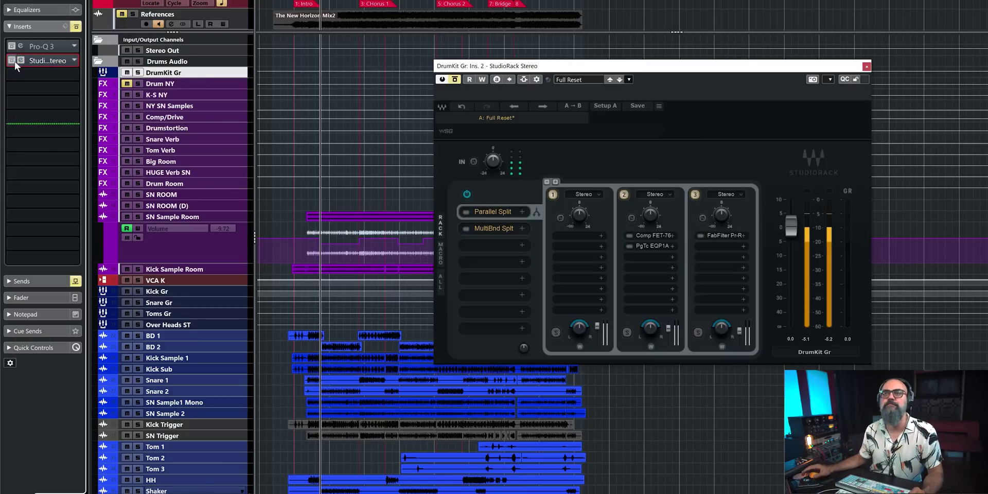
click(138, 72)
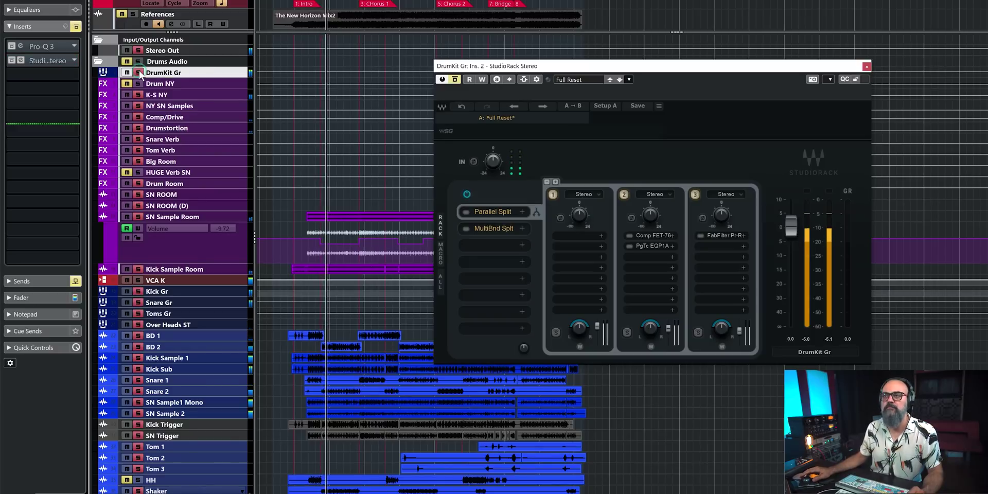
key(space)
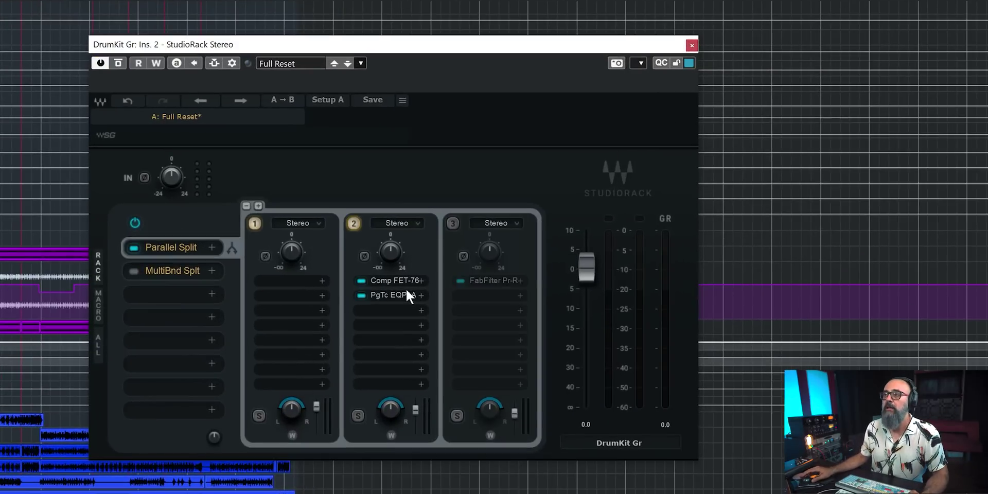
- Inspect the Comp FET-76 and PuigTec EQP1A settings in the Parallel Split's second chain while playing the drums
click(394, 281)
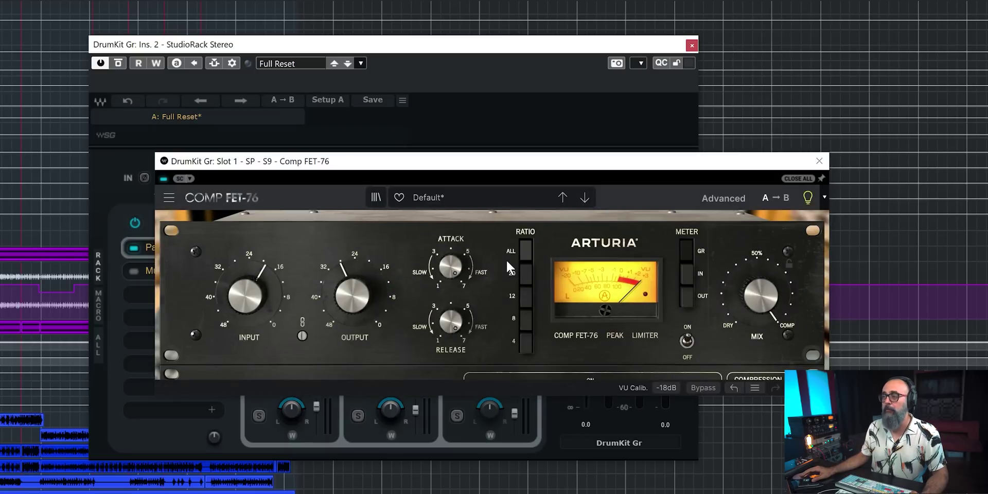
key(space)
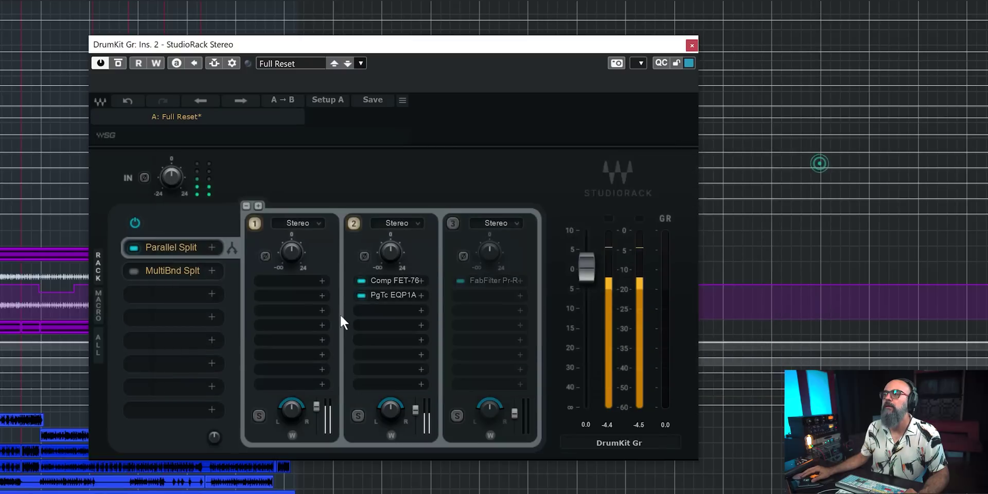
click(399, 294)
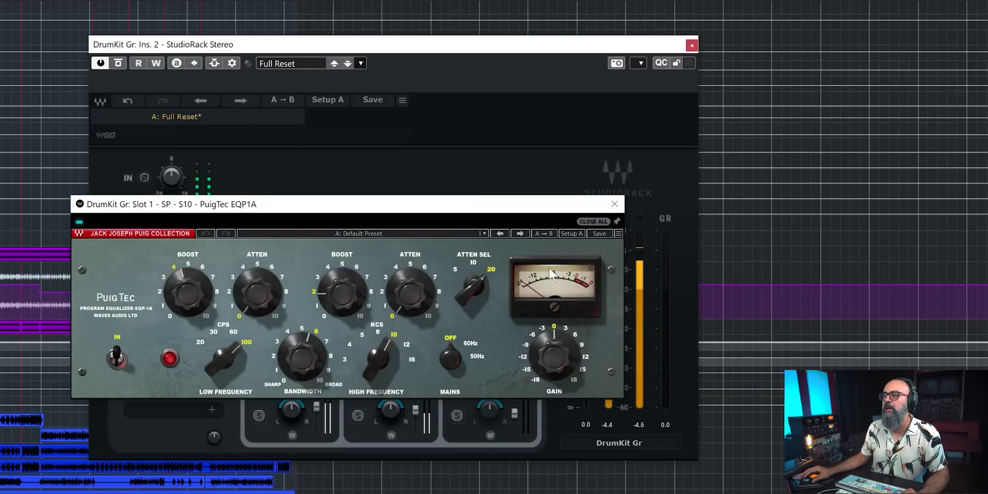
click(614, 204)
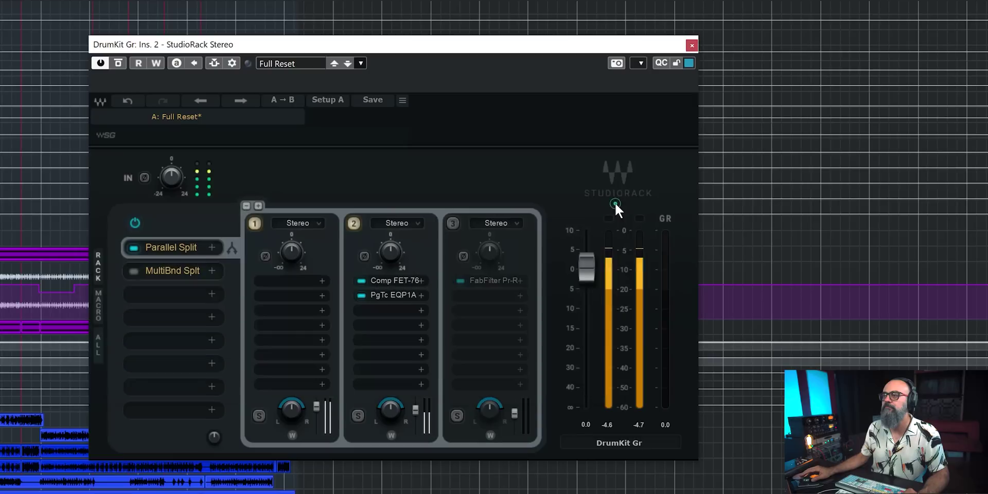
- Compare the drums with the second parallel chain off and on, and enable the third chain holding the FabFilter plugin
click(352, 223)
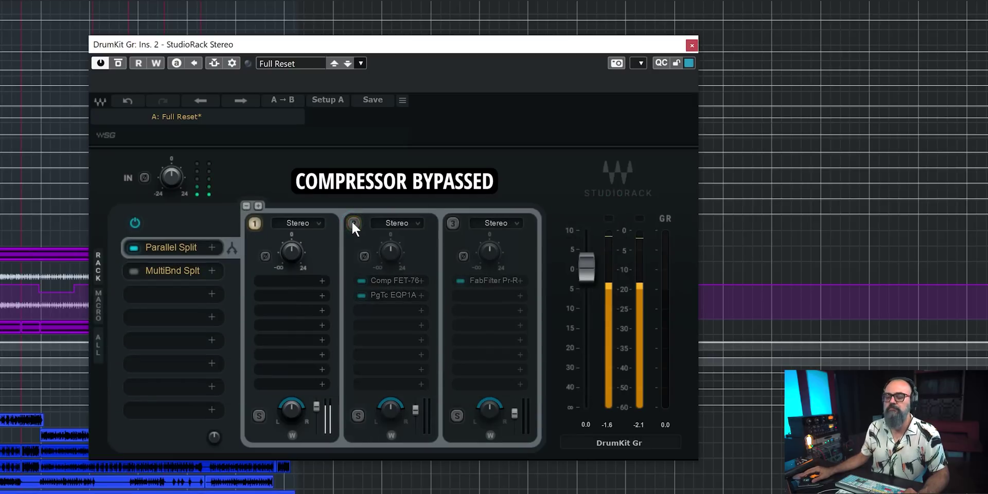
click(352, 223)
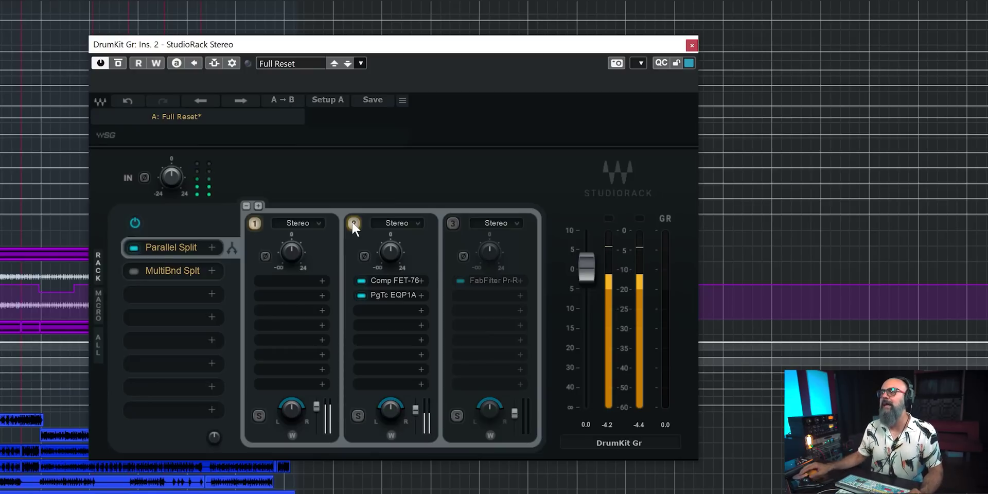
click(452, 223)
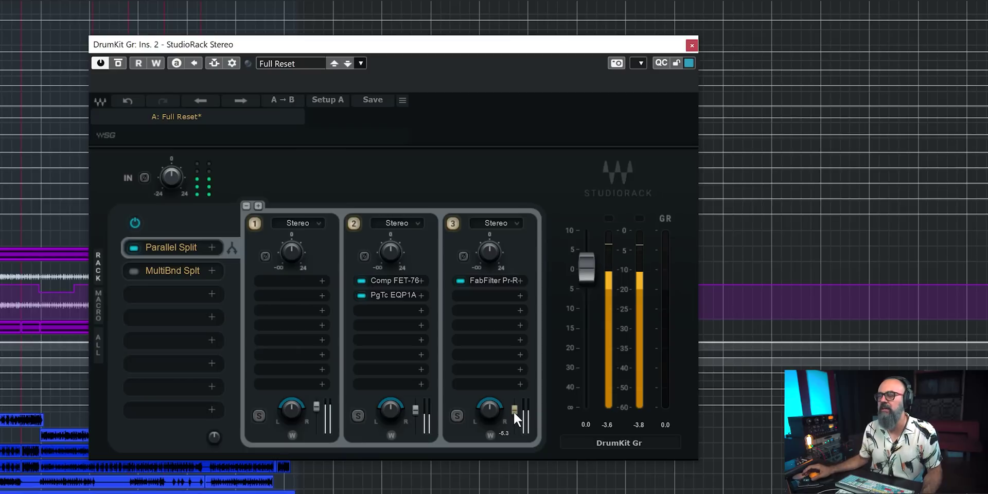
- Compare the drums with the third parallel chain off and on, and inspect its FabFilter Pro-R reverb settings
click(455, 227)
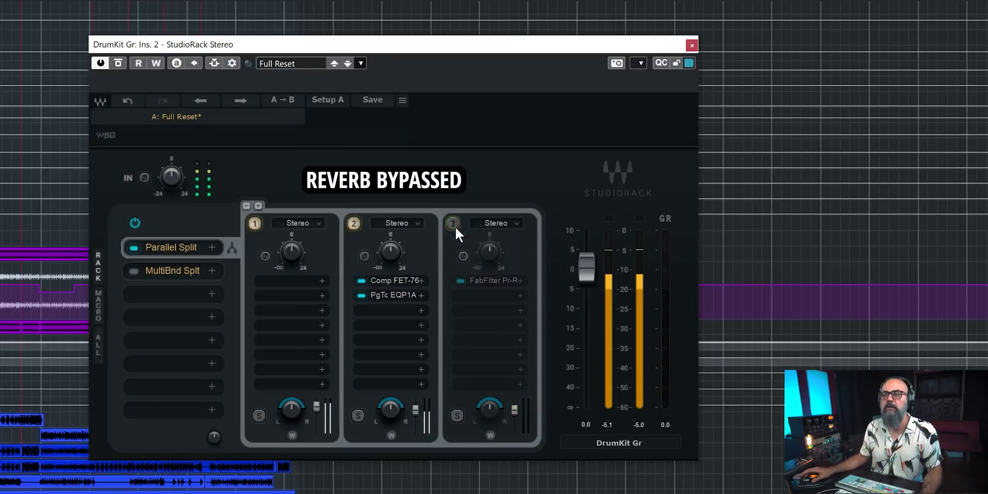
click(488, 280)
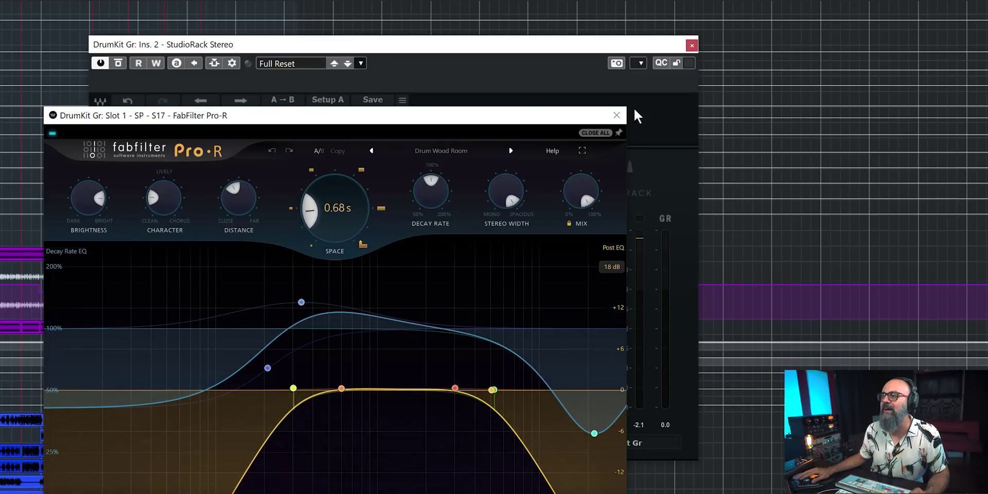
click(617, 115)
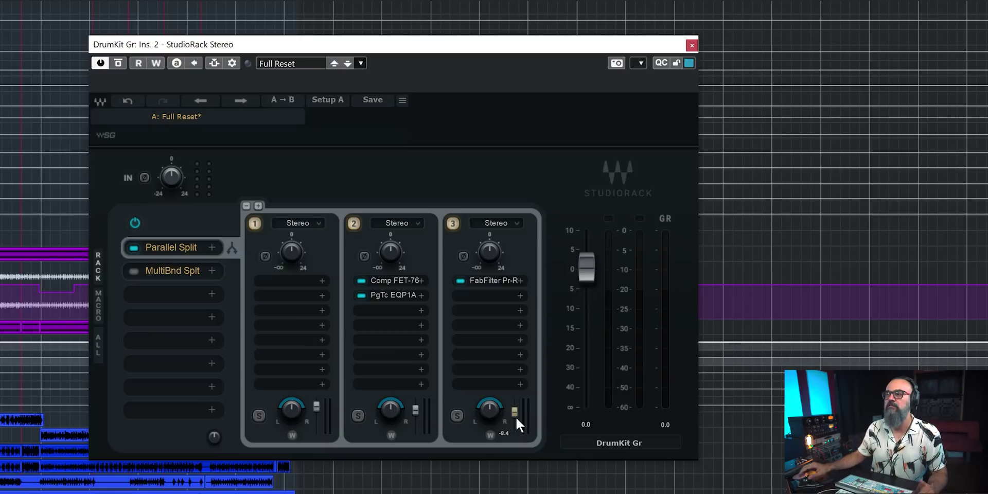
- Compare the playing drums with the Parallel Split bypassed and active, and fine-tune the third chain's level
key(space)
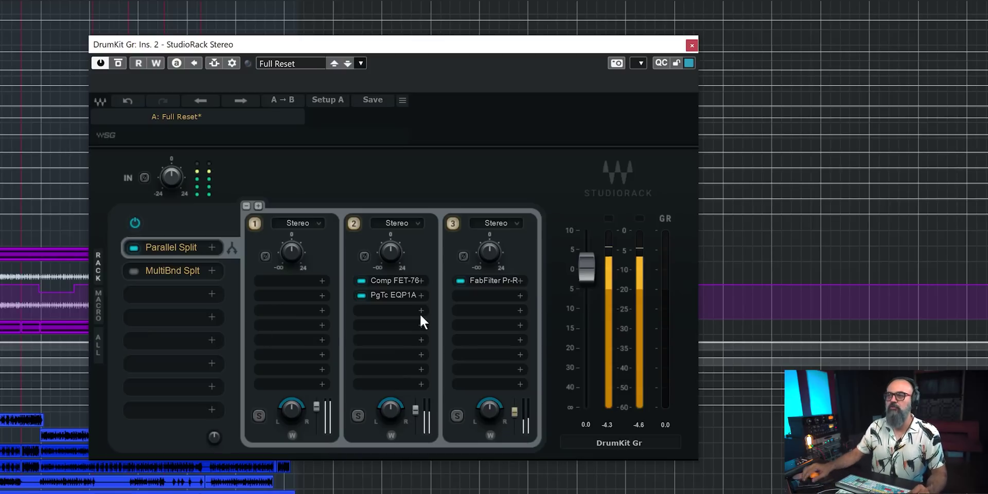
click(131, 247)
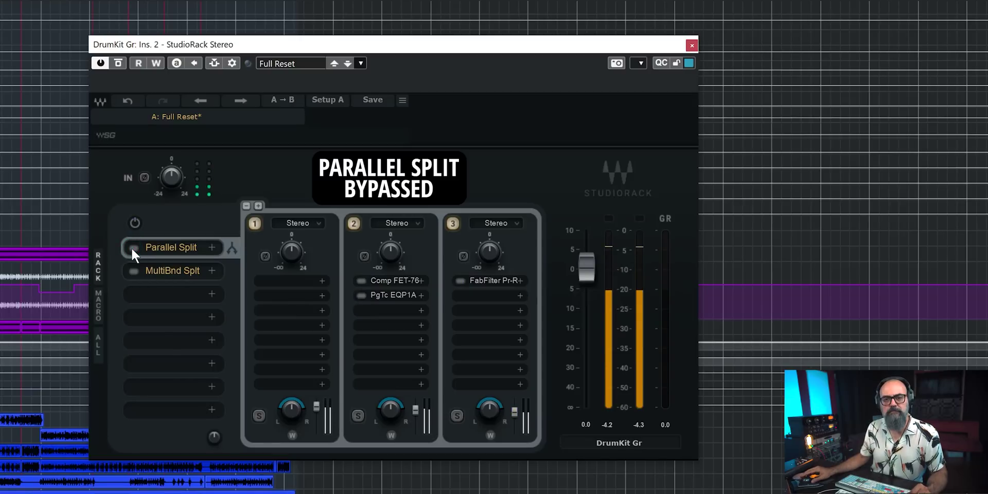
click(132, 247)
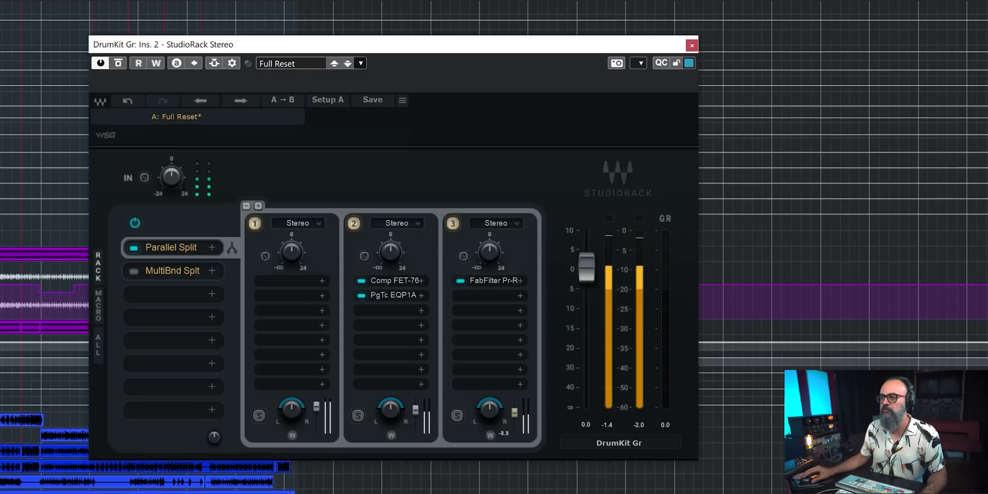
drag(514, 410, 515, 410)
key(space)
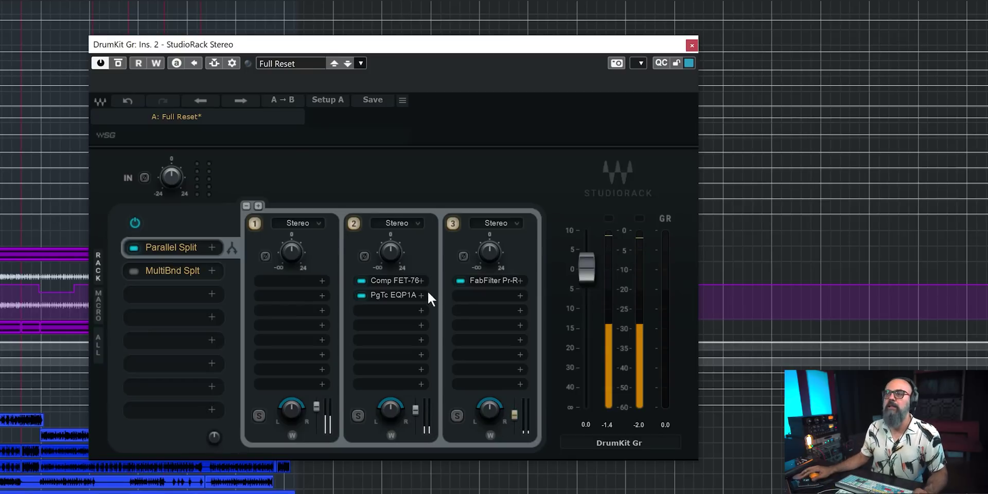
- Enable the MultiBnd Split in the rack and inspect the Comp FET-76 in its first band
click(133, 273)
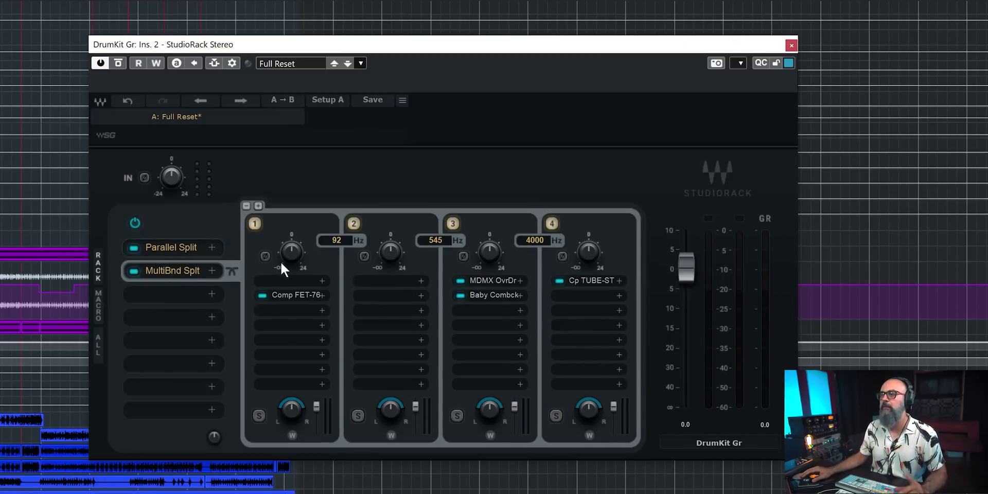
click(303, 295)
click(819, 162)
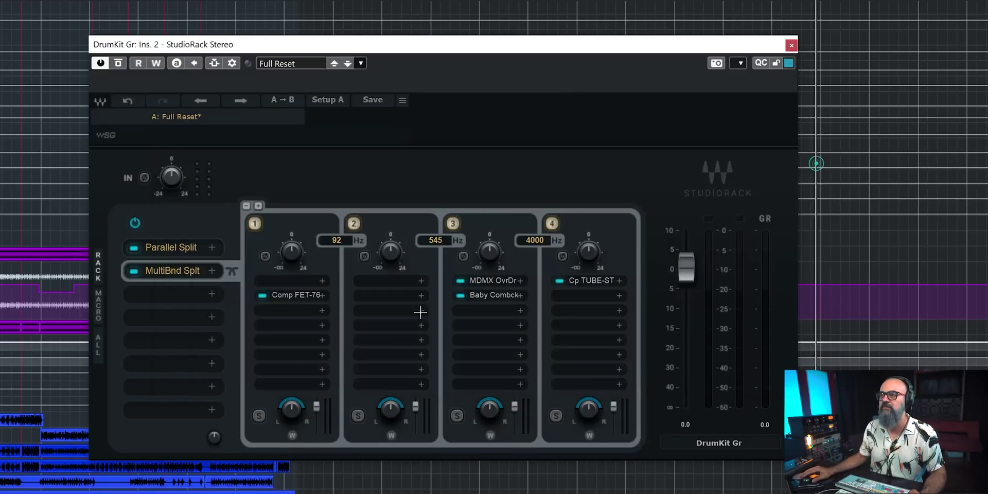
- Insert Plugin Alliance's Maag EQ4 above the Comp FET-76 in the first band, and audition that band soloed
click(319, 280)
click(259, 463)
scroll(294, 438, down, 10)
scroll(293, 438, up, 3)
scroll(294, 438, down, 8)
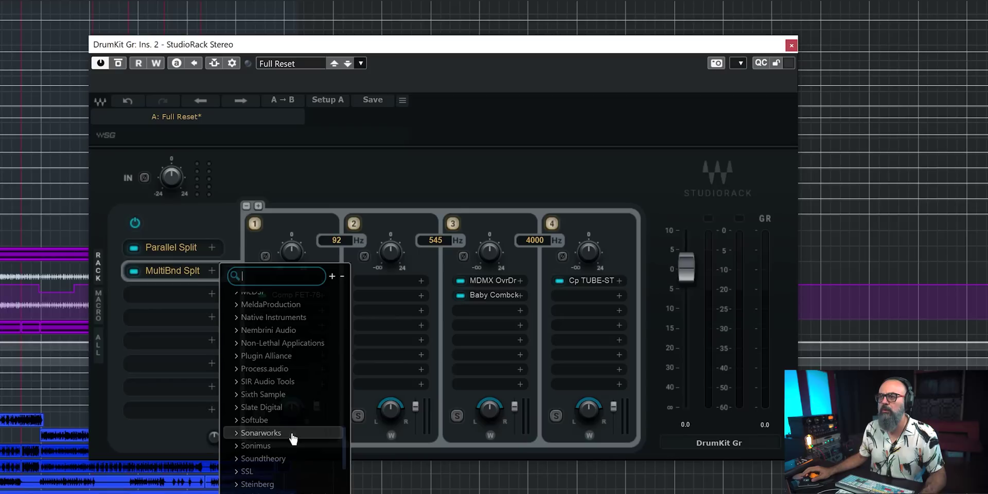
scroll(295, 412, up, 5)
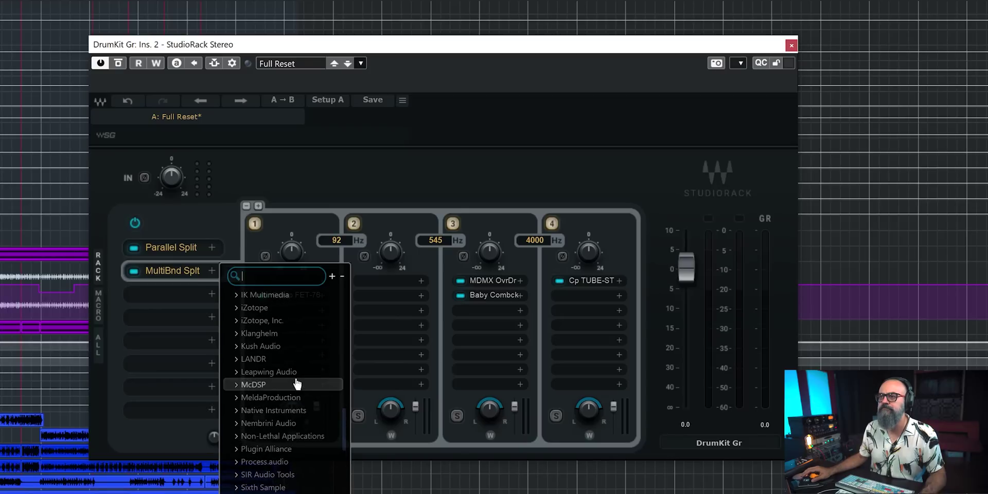
click(288, 448)
scroll(290, 453, down, 8)
scroll(288, 452, down, 8)
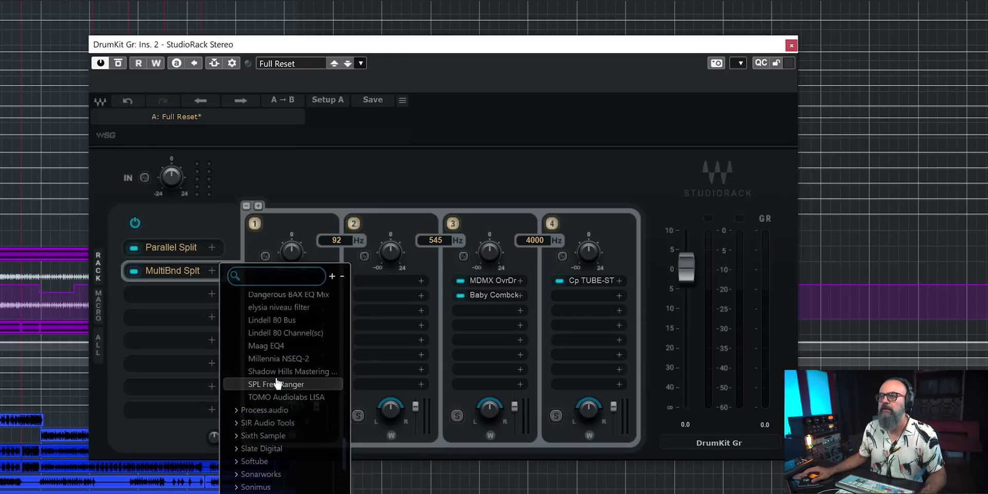
click(276, 347)
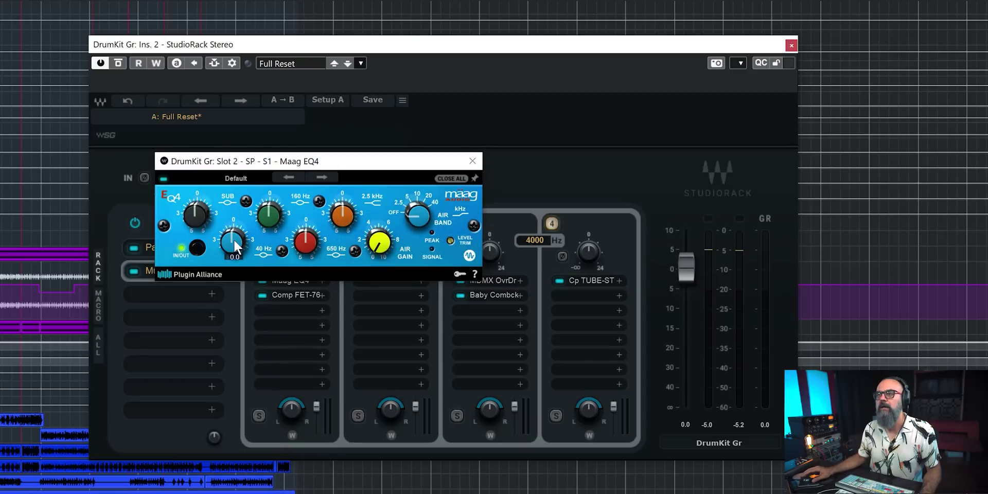
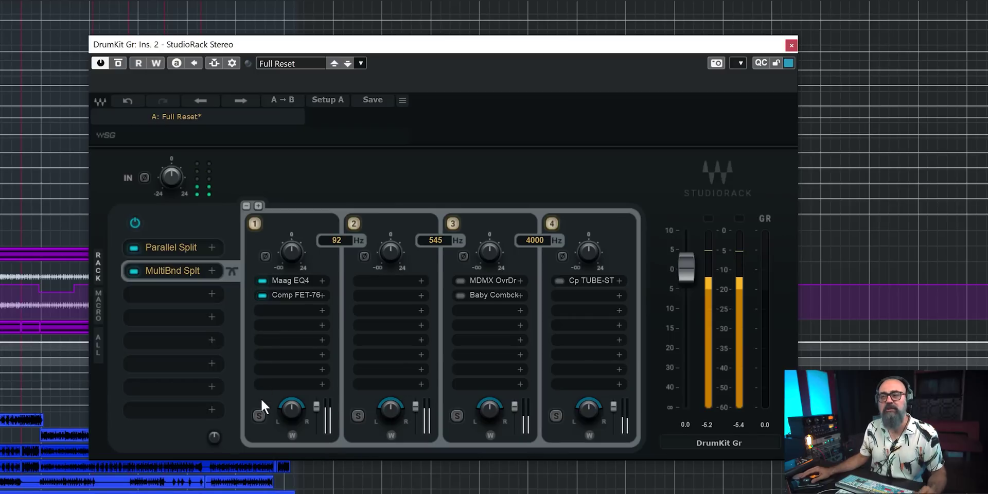
click(258, 415)
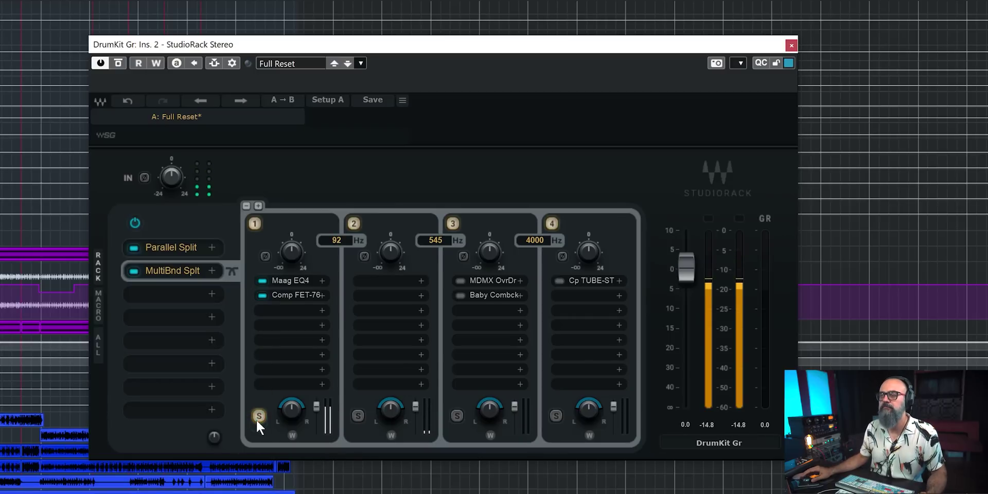
key(space)
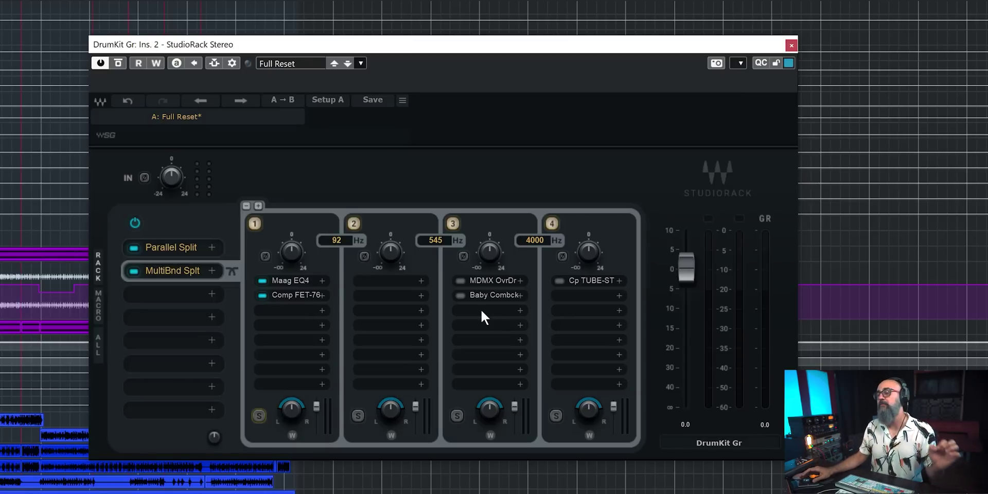
- Enable MDMX OverDrive in the third band and compare the soloed band with the overdrive off and on
click(462, 279)
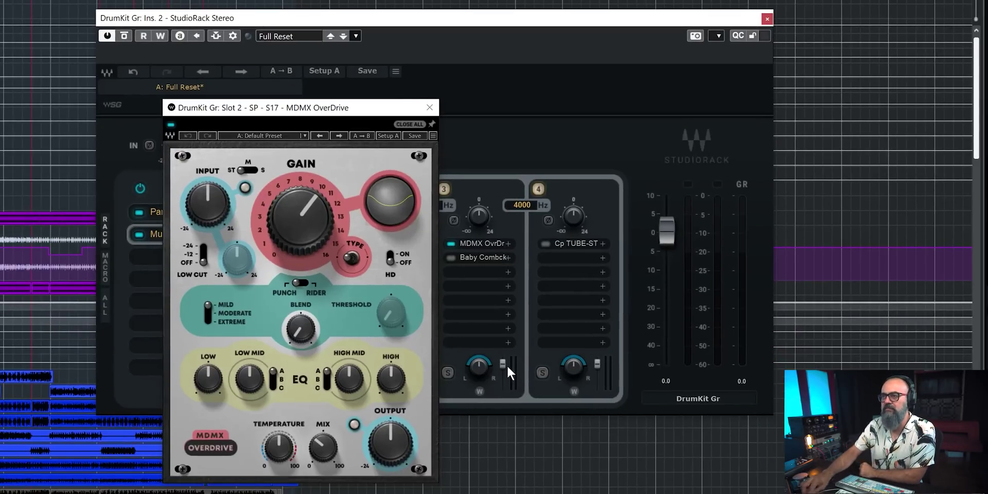
key(space)
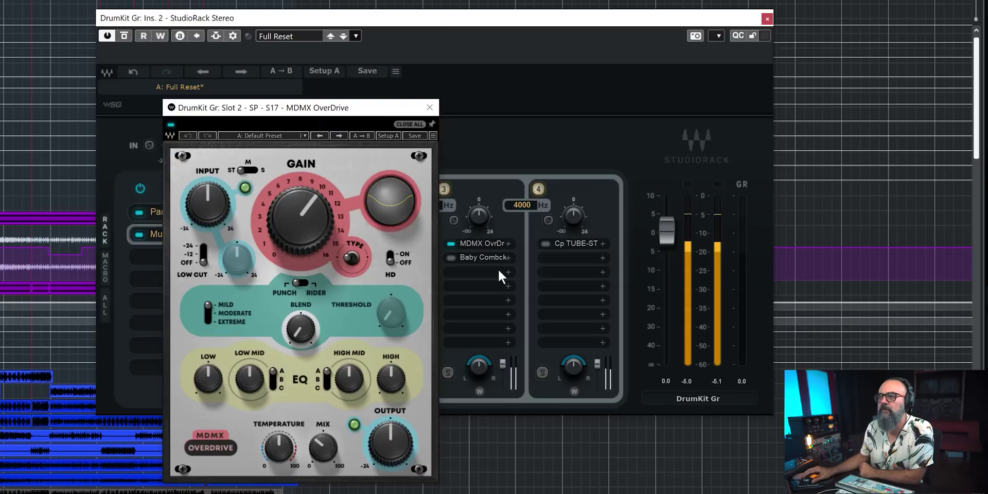
click(448, 371)
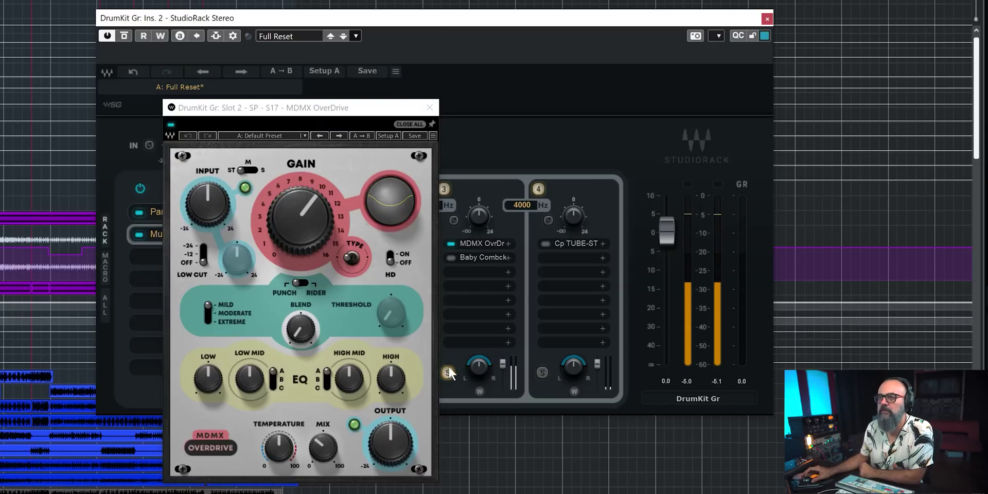
click(170, 124)
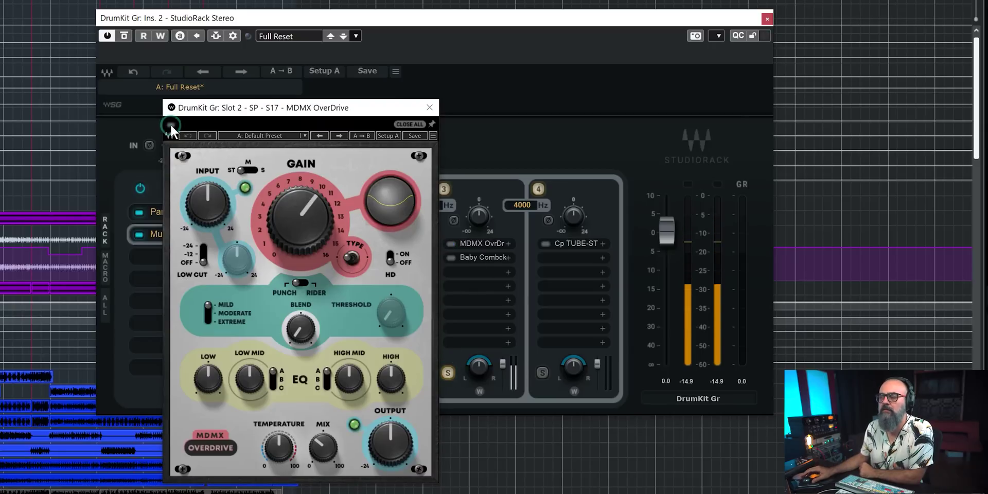
click(171, 123)
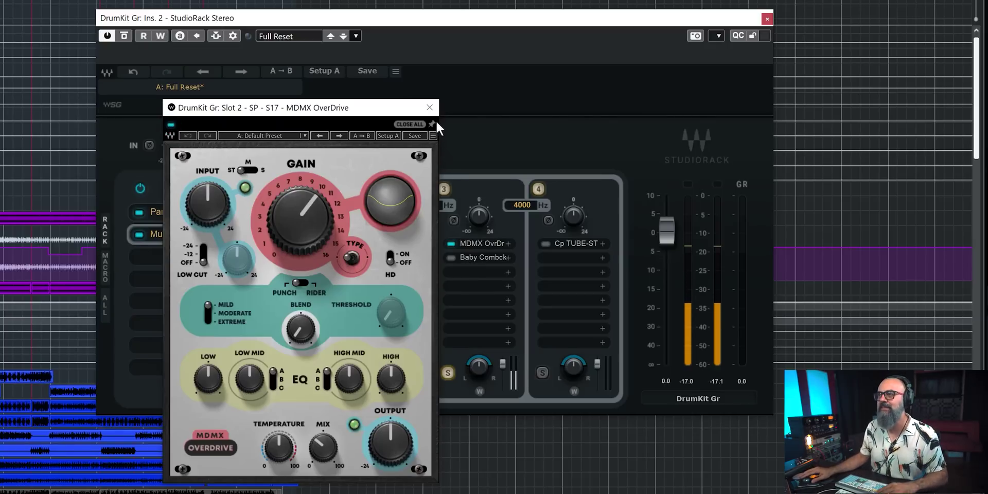
click(429, 107)
- Enable Baby Comeback in the soloed third band and lower the delay's wet output
click(486, 256)
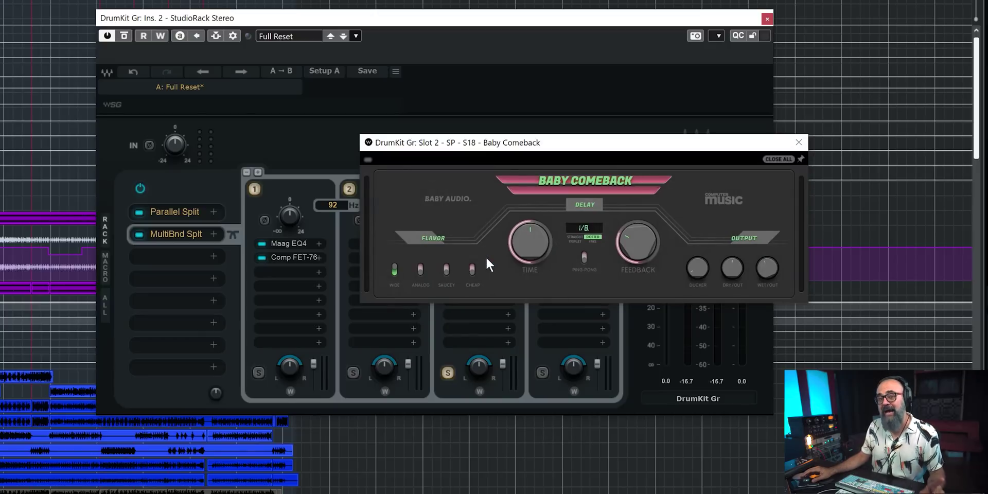
click(368, 159)
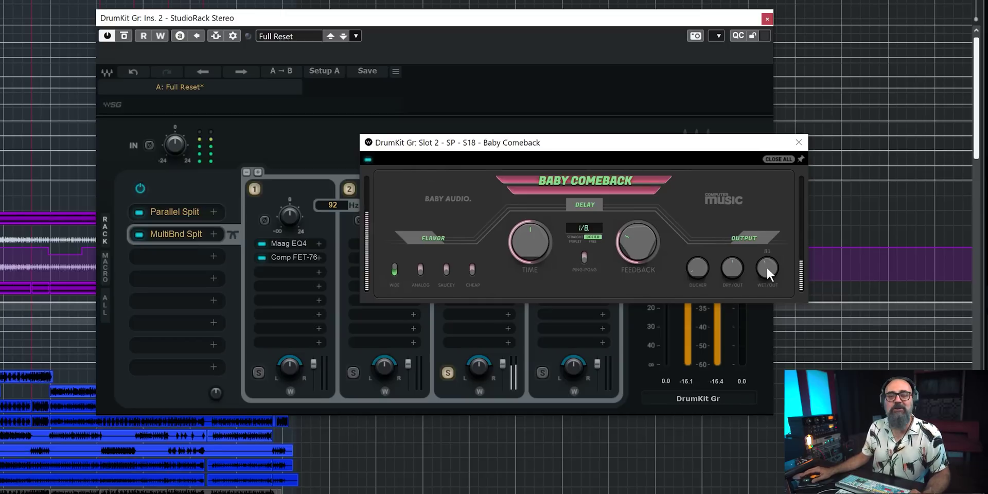
drag(766, 267, 764, 277)
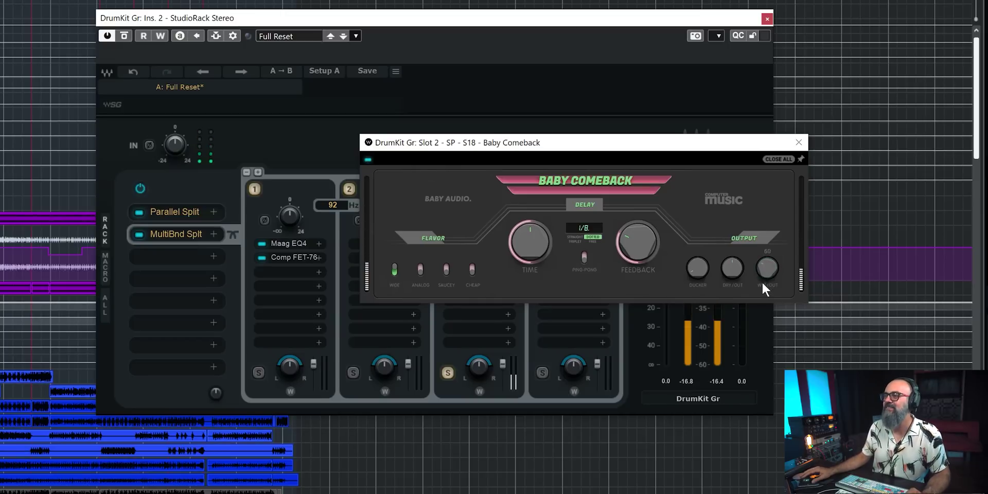
click(799, 143)
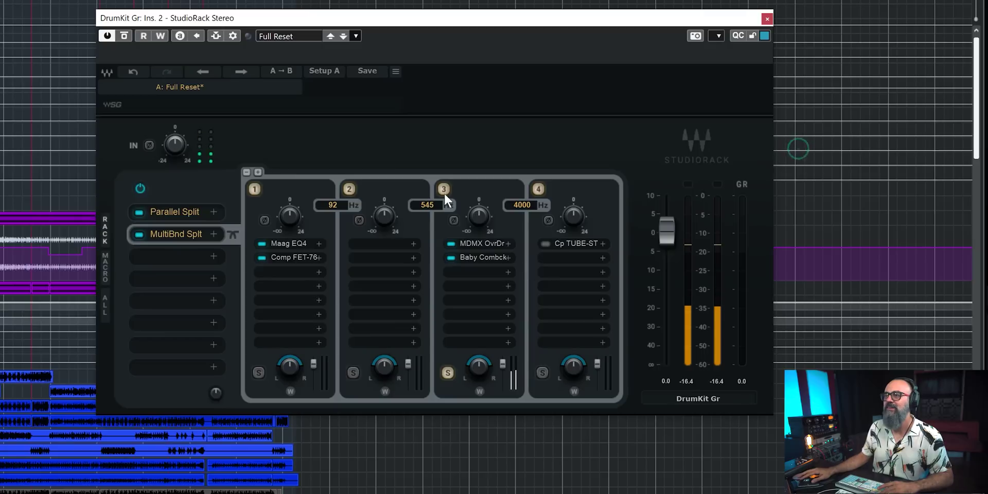
- Unsolo the third band and reduce Baby Comeback's wet output further while the full drums play
click(447, 372)
key(space)
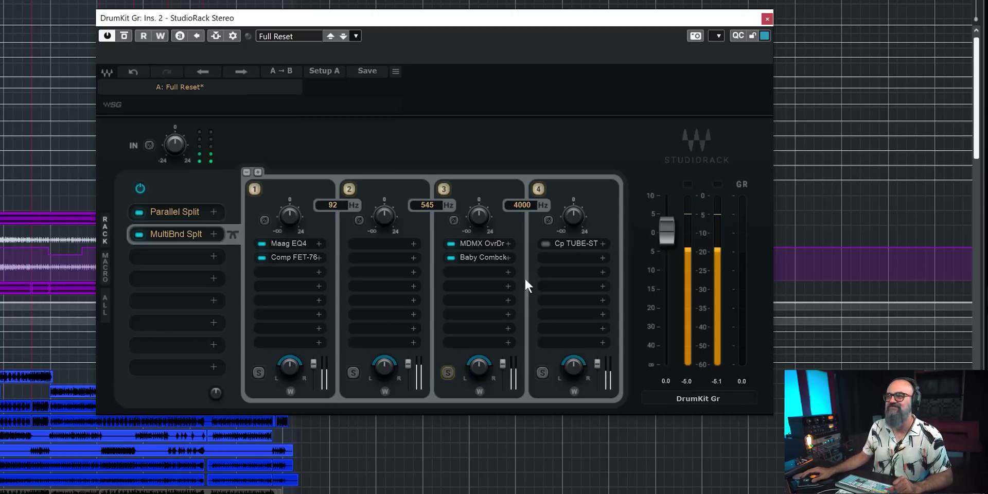
click(485, 257)
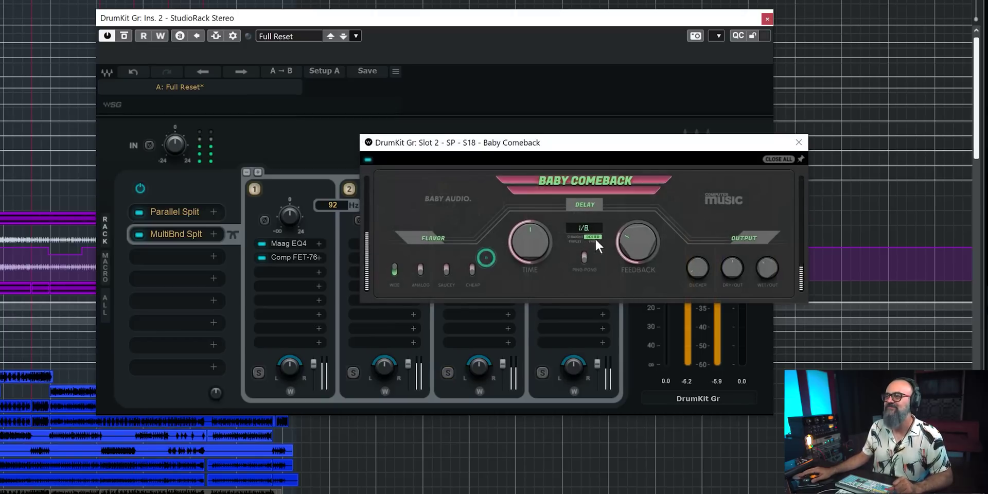
drag(759, 284, 754, 304)
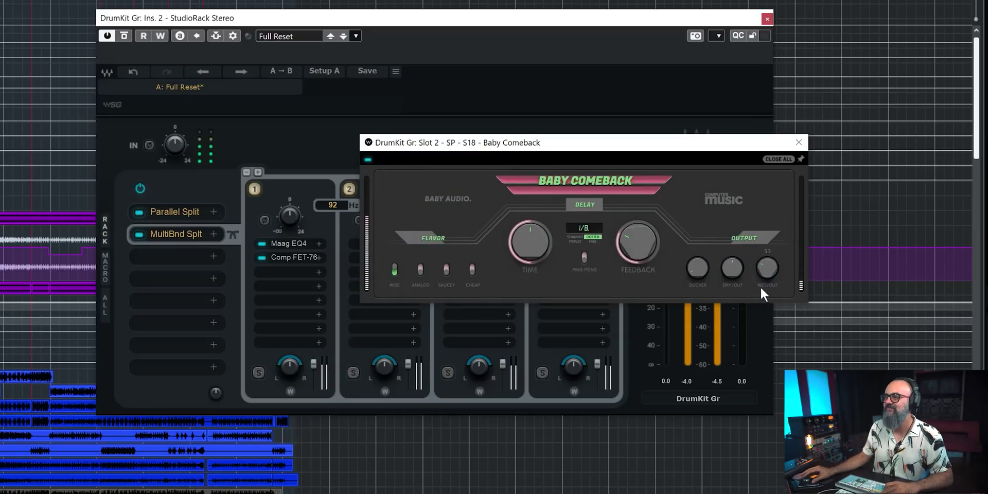
click(799, 142)
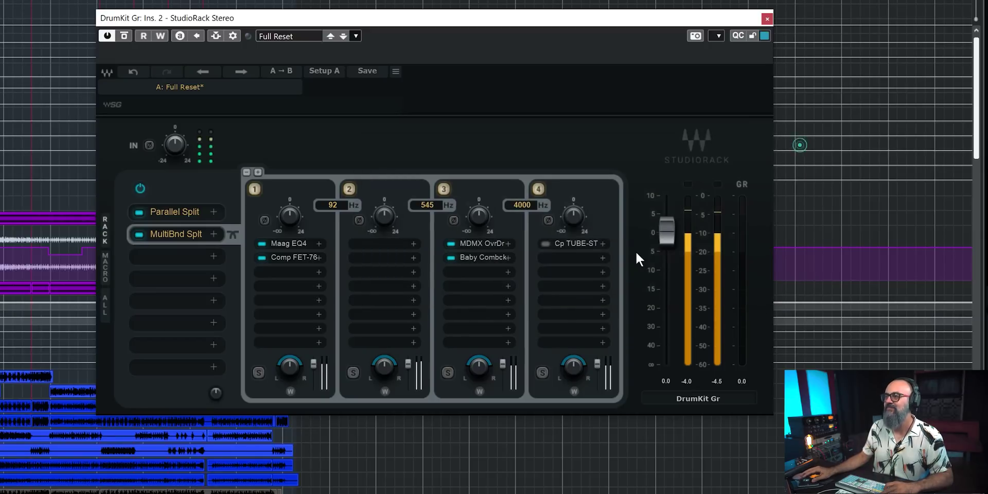
- Enable Comp TUBE-STA in the fourth band, compare the soloed band with it off and on, and unsolo the band
click(566, 245)
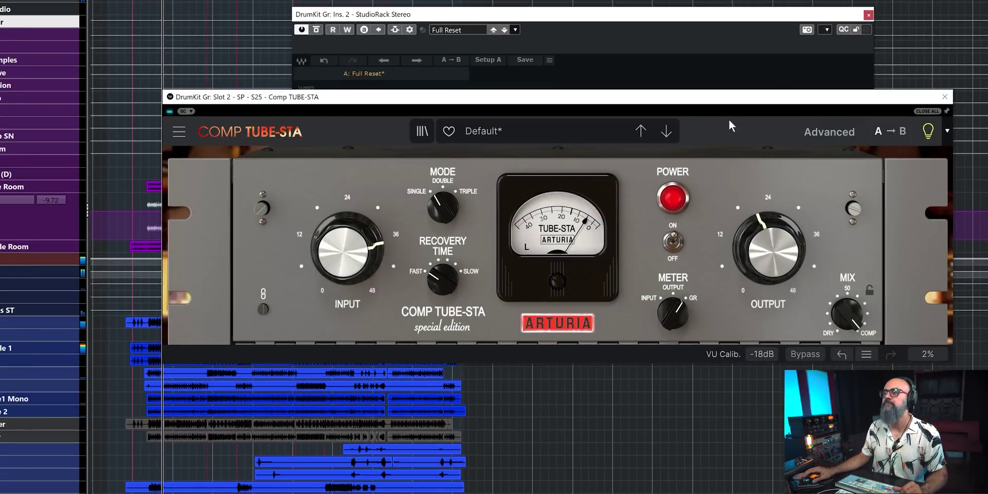
click(774, 56)
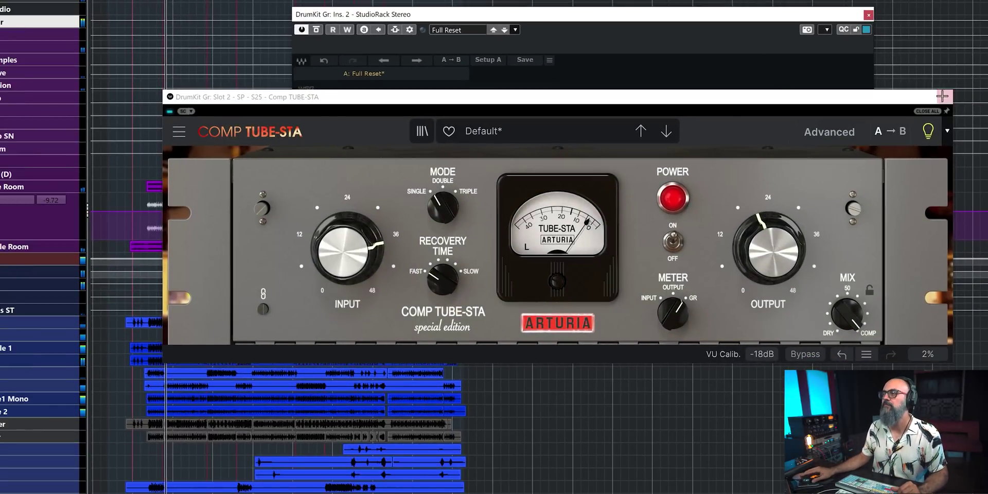
click(942, 96)
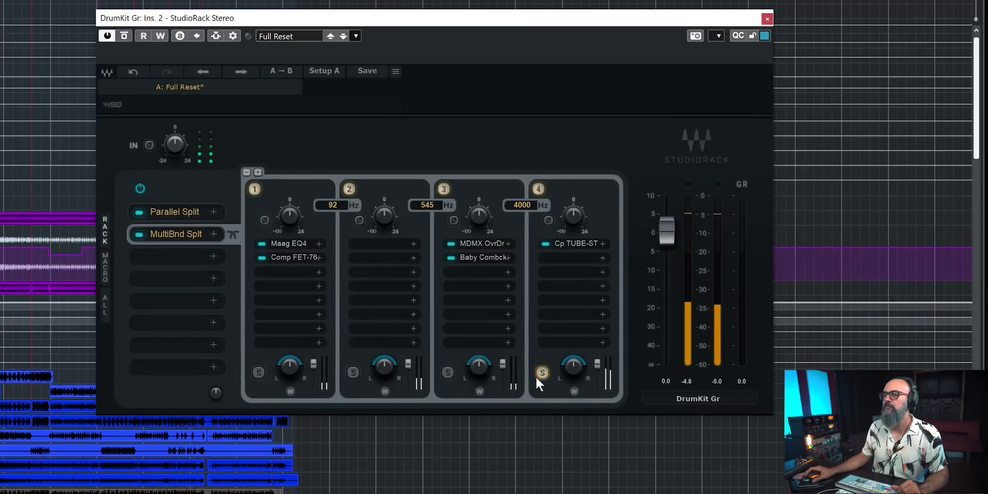
click(545, 243)
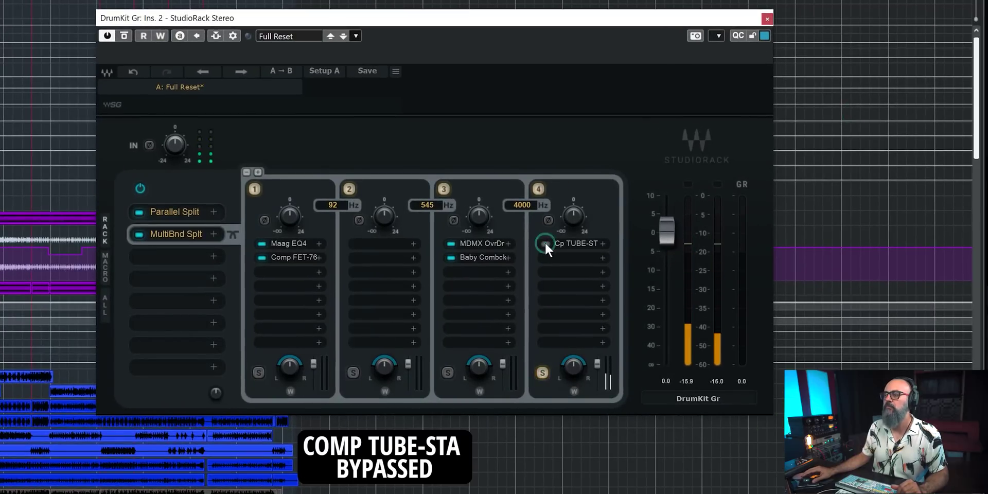
click(545, 243)
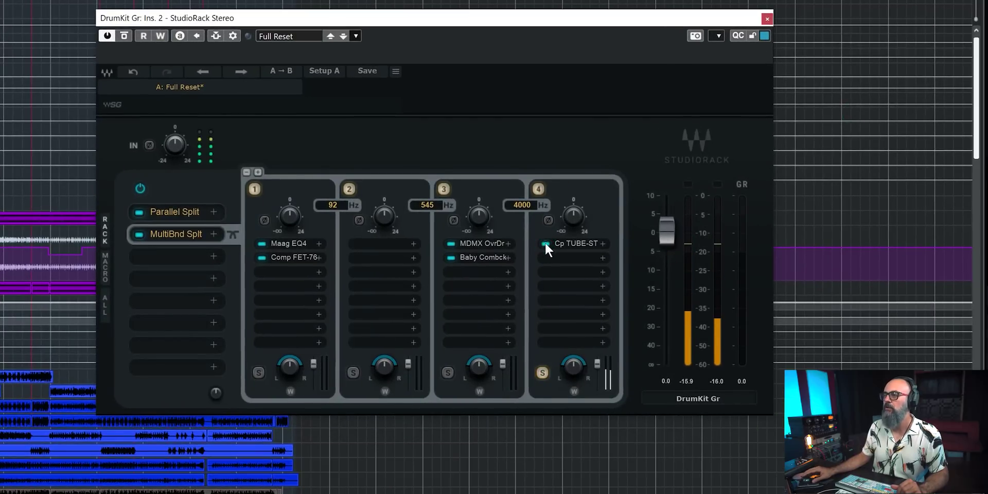
click(539, 378)
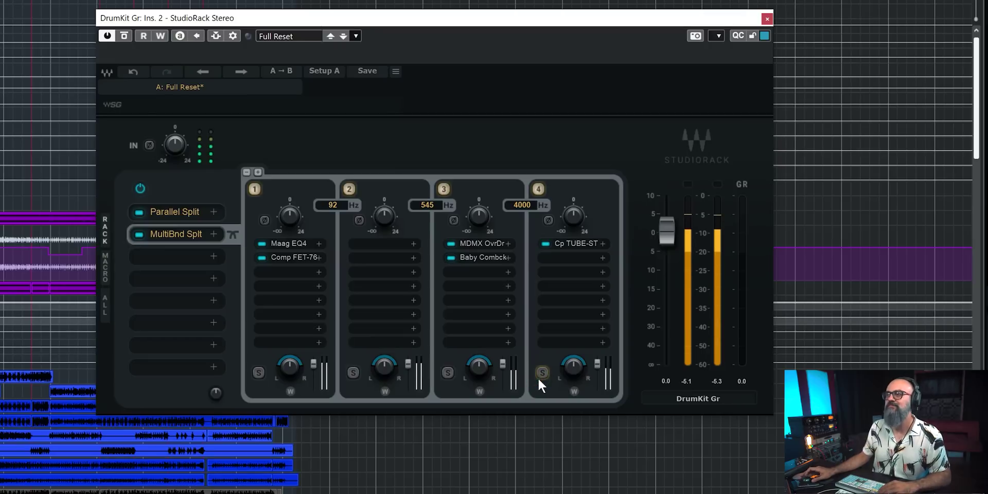
- Compare the full drums with the MultiBand Split bypassed and enabled, toggling its slot and the whole plugin's bypass
click(138, 235)
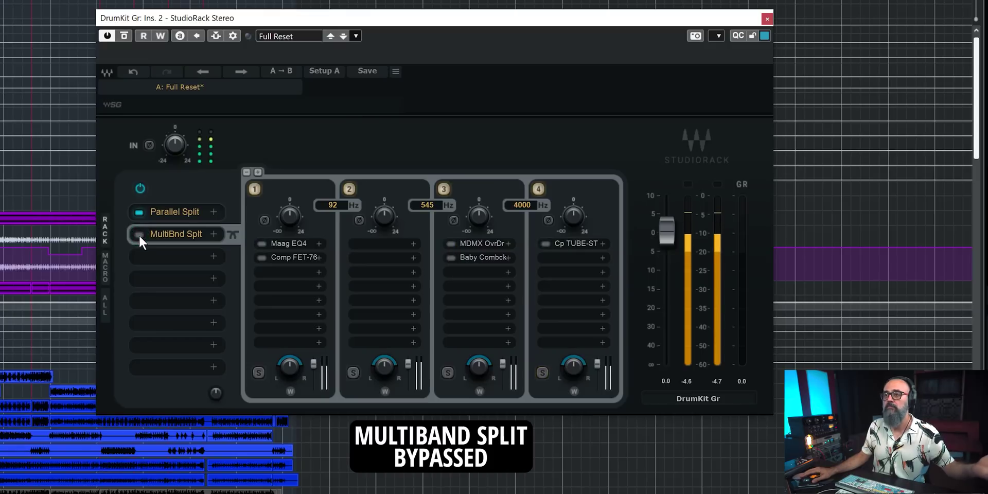
click(138, 235)
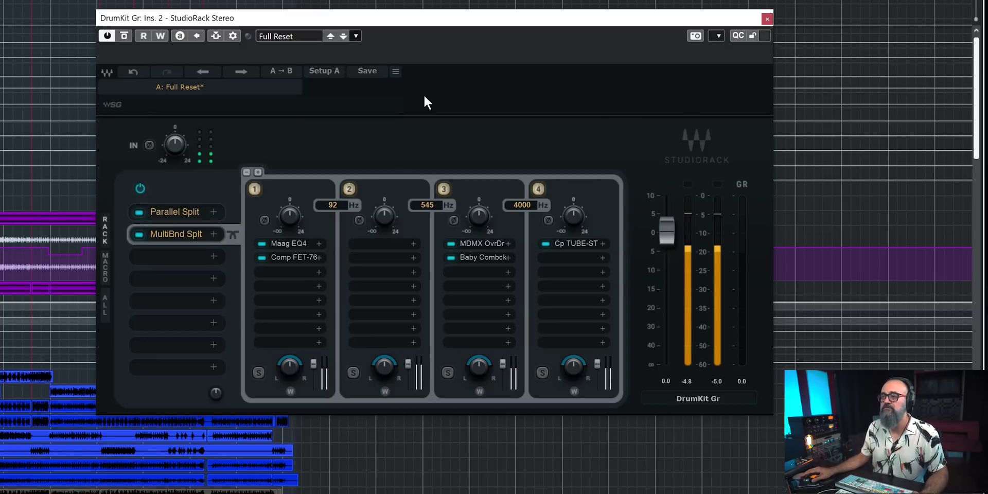
click(123, 37)
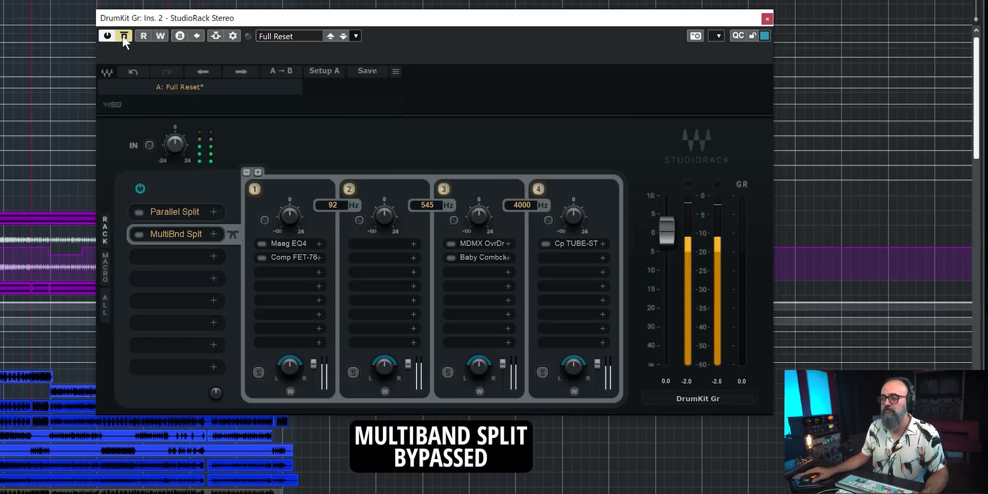
click(123, 36)
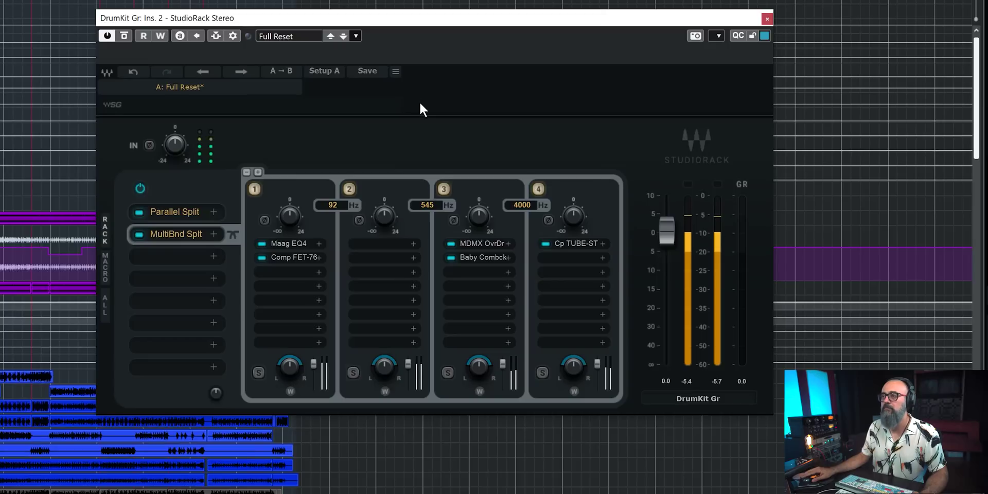
- Review the Parallel Split chains, the MultiBand Split bands and the empty macro controls, and return to the rack
click(185, 211)
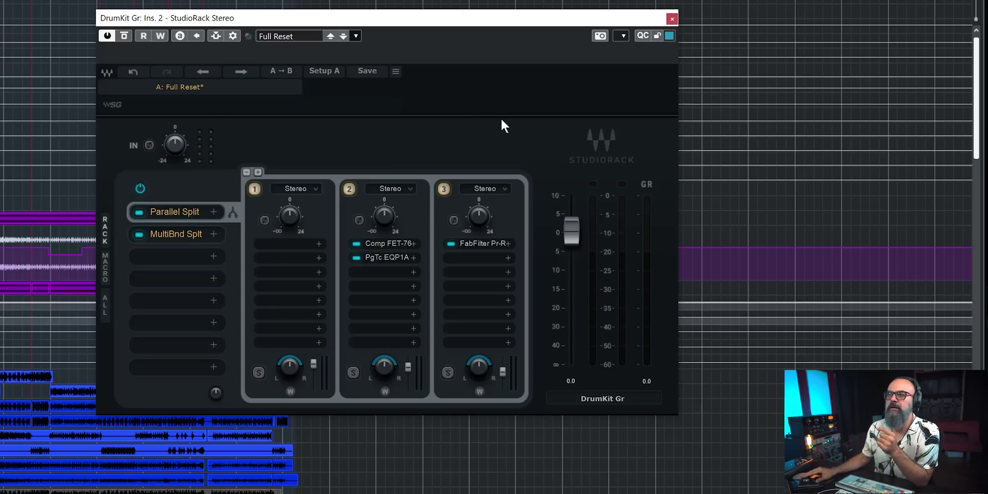
click(175, 232)
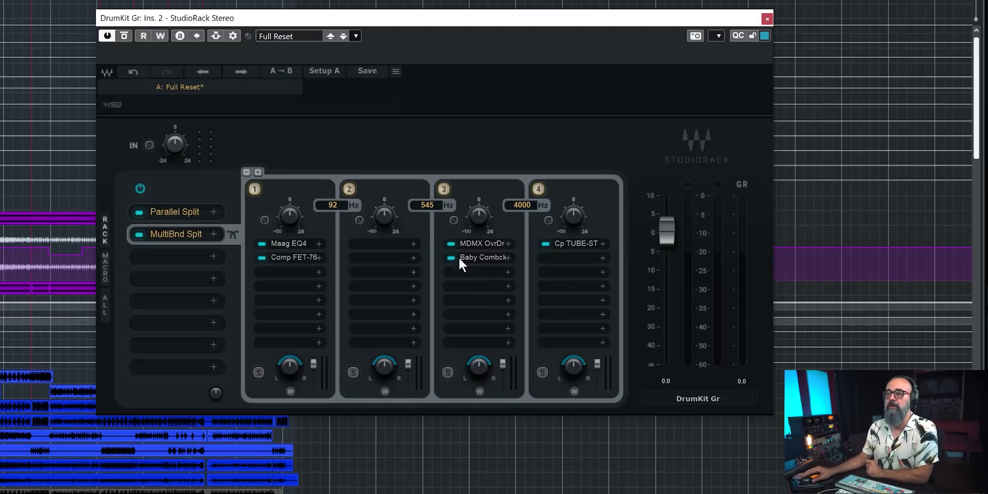
click(105, 267)
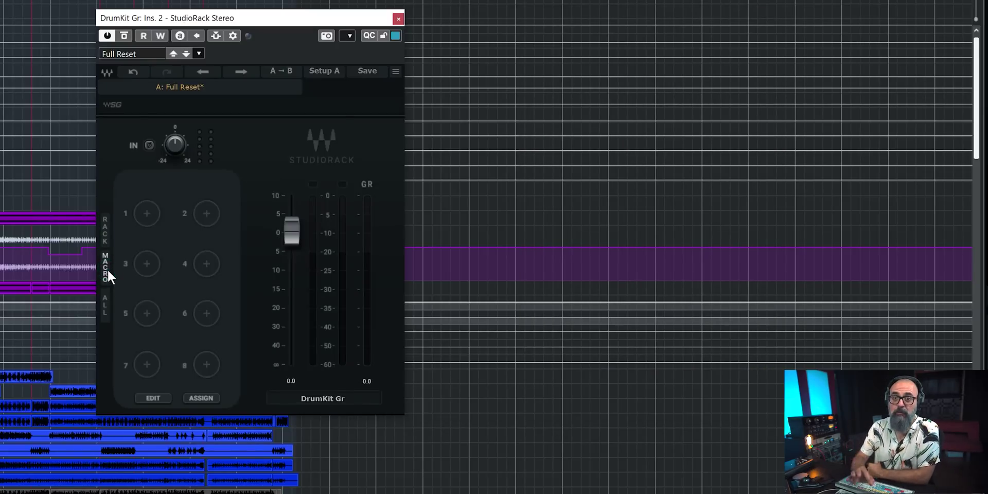
click(105, 230)
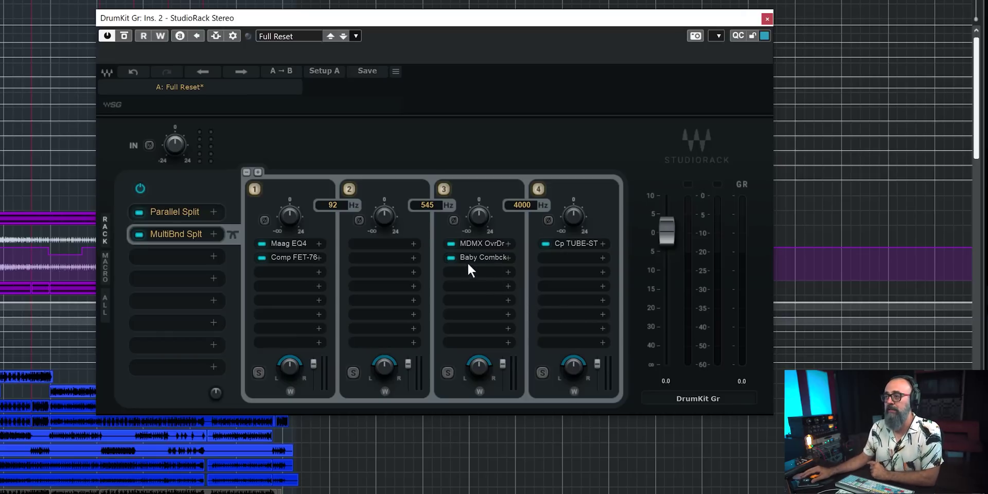
- Inspect the macro assignment choices for MDMX OverDrive's Gain in the third band, and close the plugin without assigning one
click(483, 241)
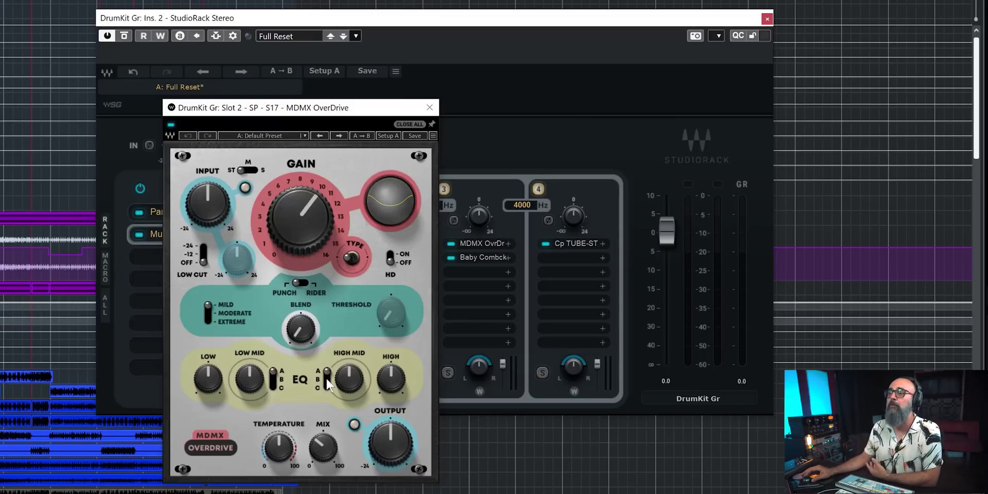
right_click(296, 221)
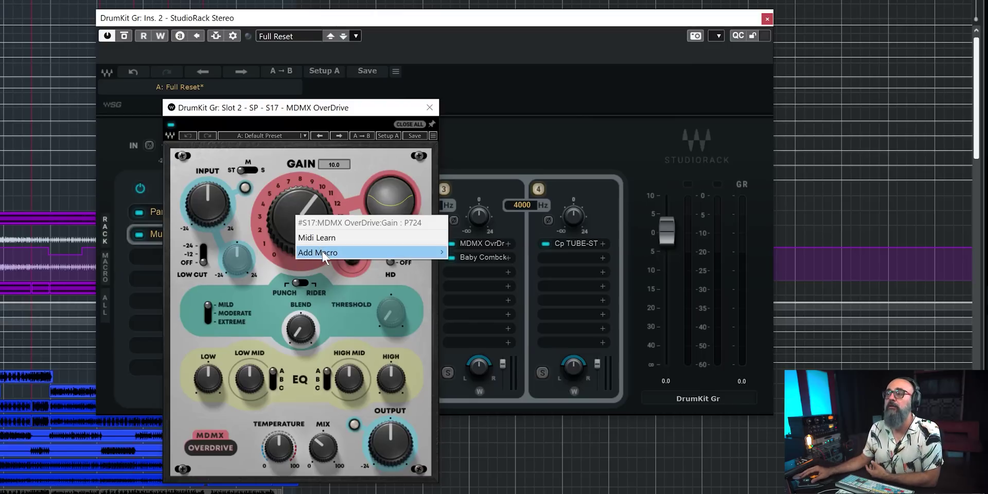
mouse_move(323, 255)
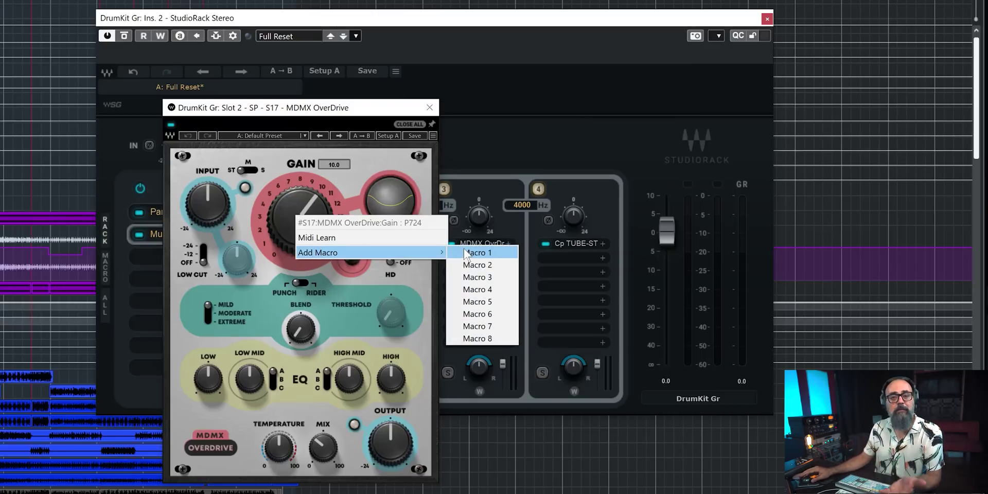
click(429, 108)
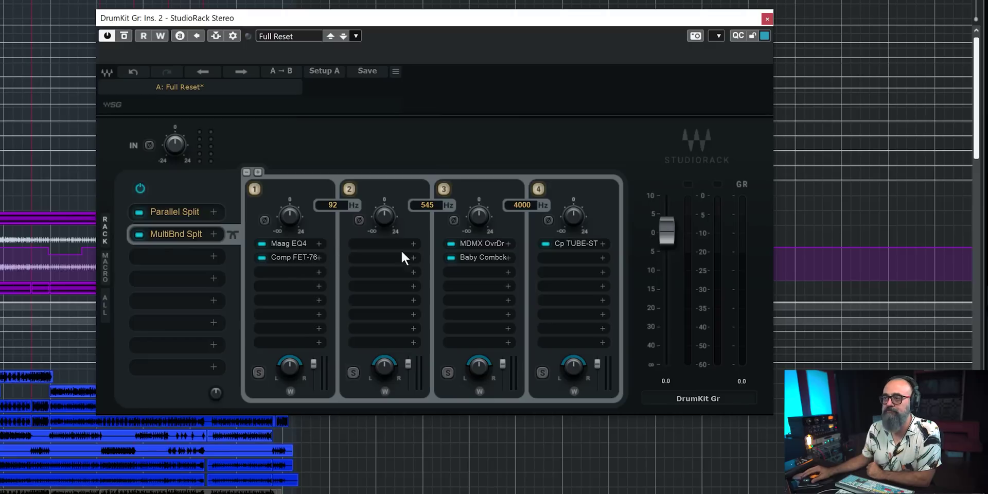
- Inspect the output gain control of Comp FET-76 in the first band and close the compressor
click(302, 255)
click(402, 285)
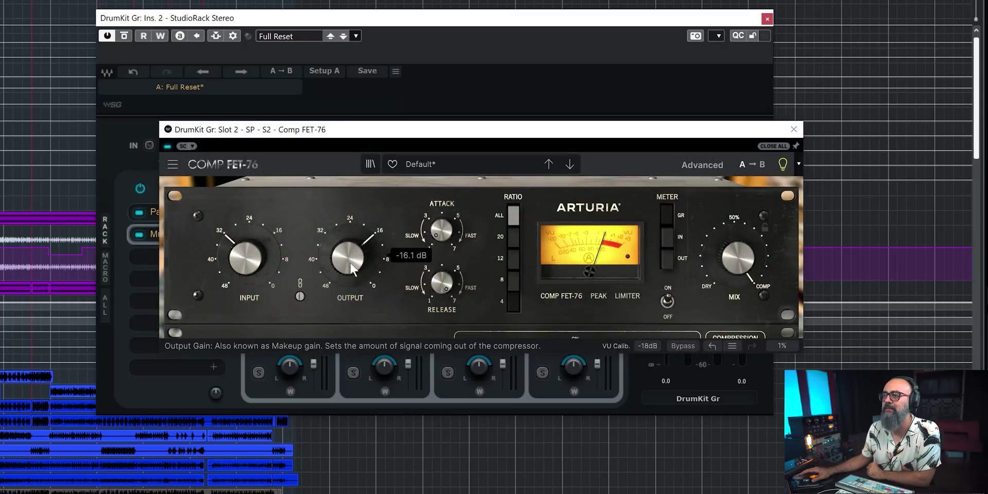
click(713, 122)
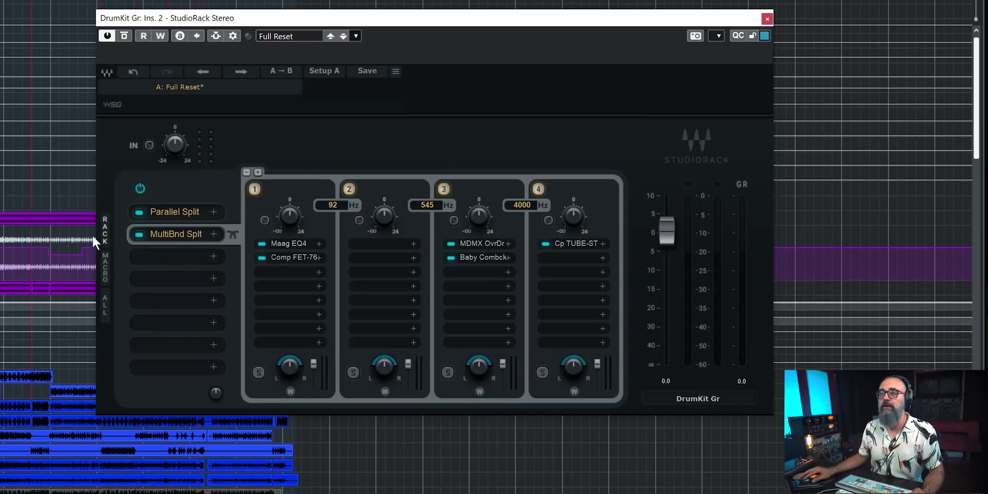
- Assign the Wet/Out parameter of Baby Comeback in the MultiBand Split to Macro 1
click(107, 263)
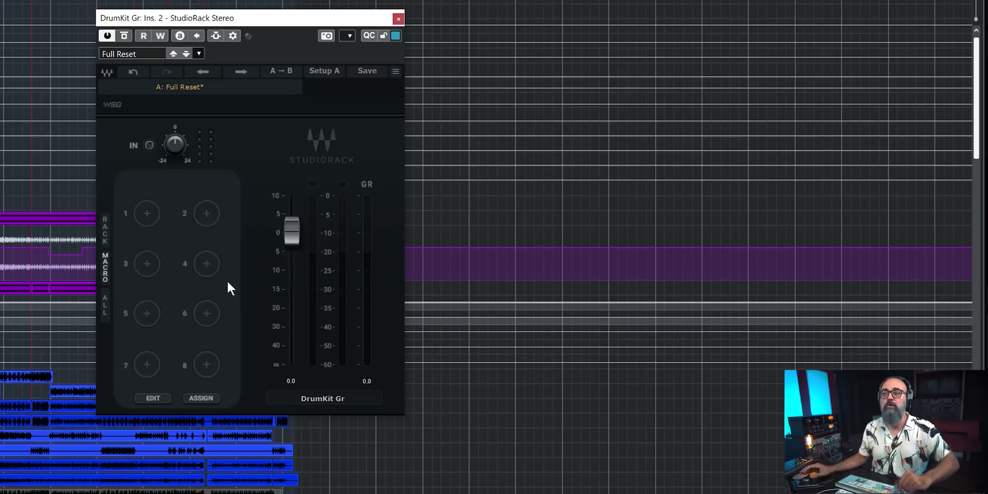
click(148, 214)
mouse_move(186, 263)
mouse_move(294, 291)
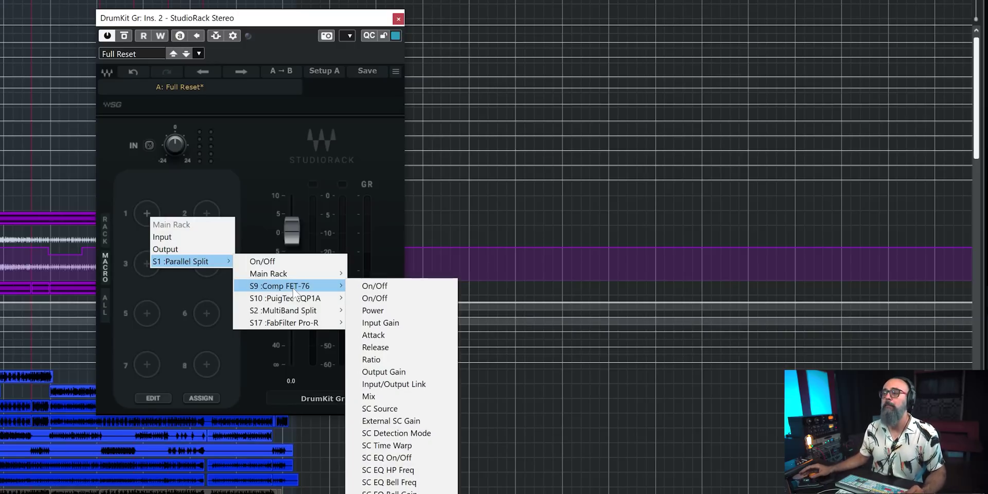
mouse_move(295, 312)
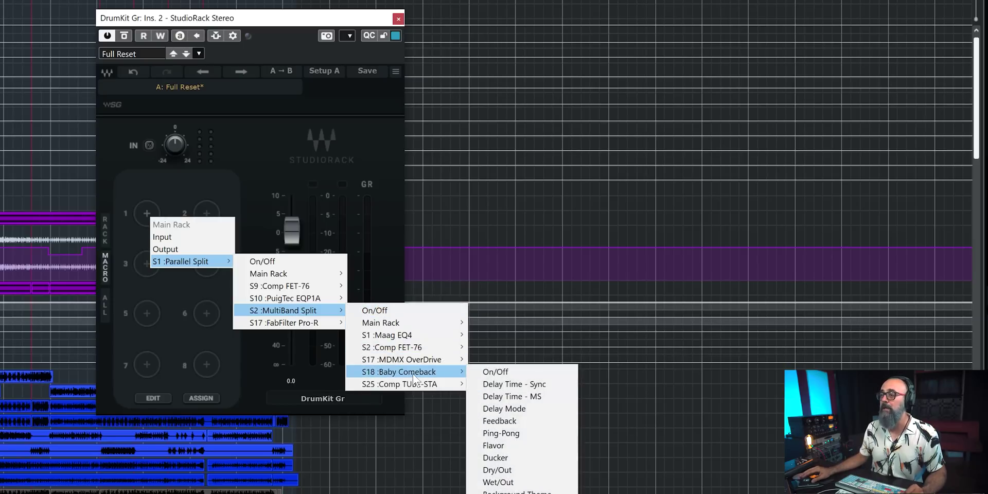
click(497, 482)
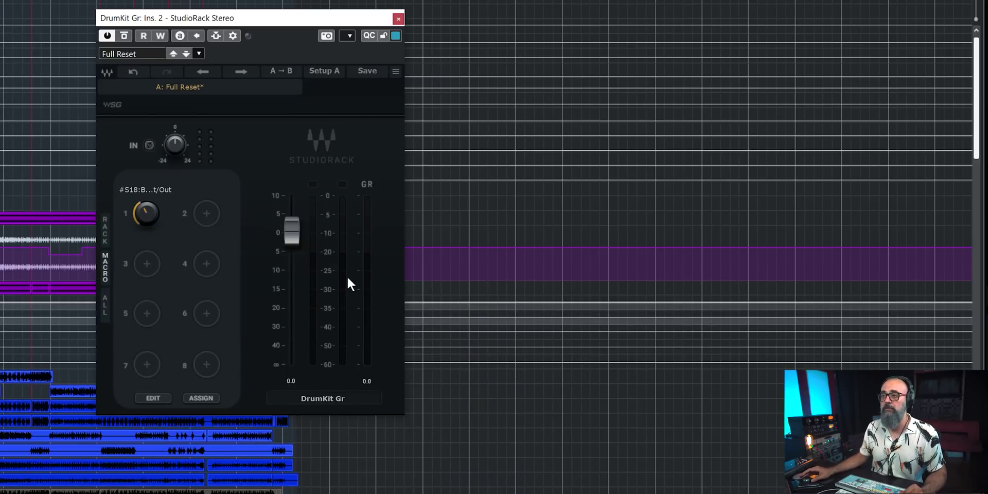
- Open Baby Comeback, show the macros and rack together, and place the delay's window clear of the Macro 1 knob
click(105, 228)
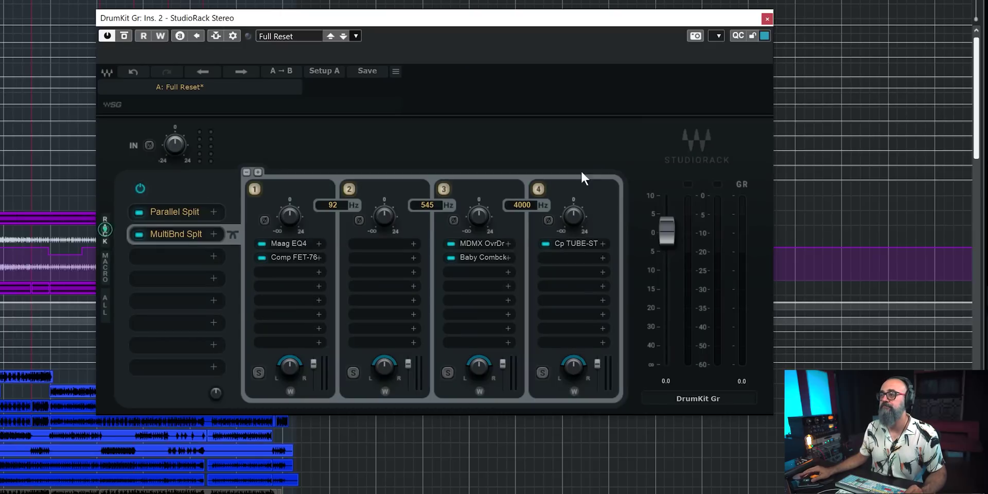
click(474, 256)
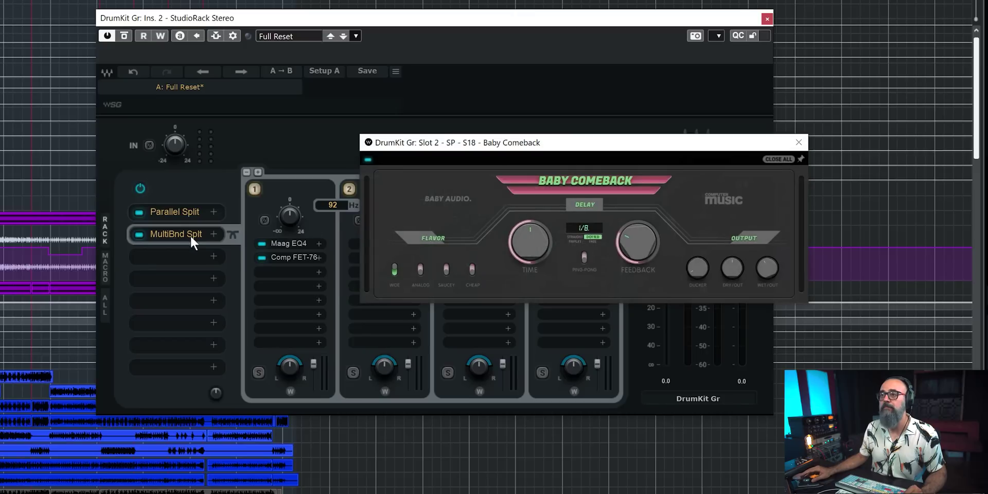
click(107, 303)
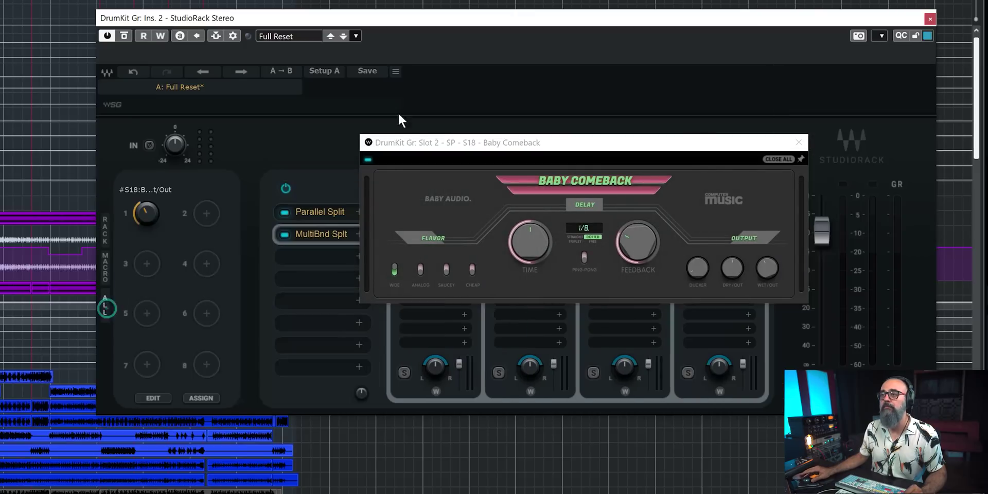
drag(497, 147, 763, 127)
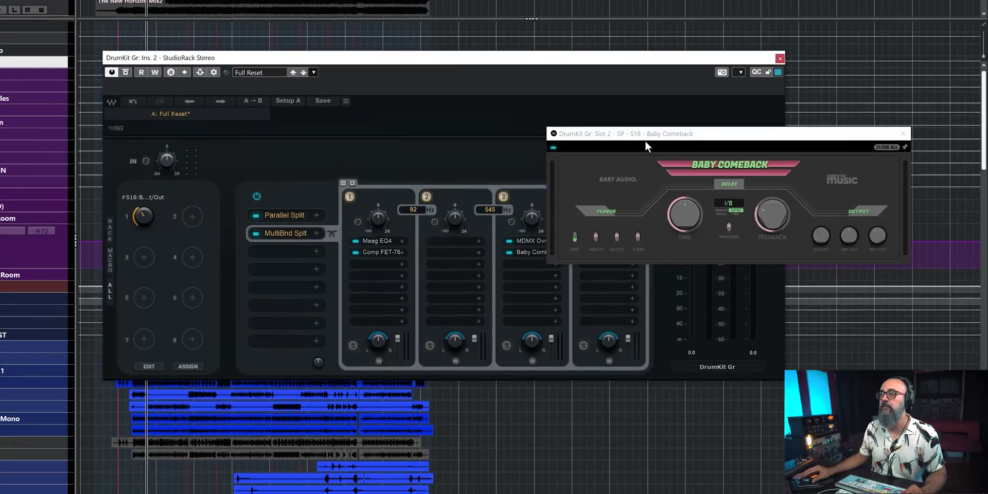
drag(646, 142, 552, 115)
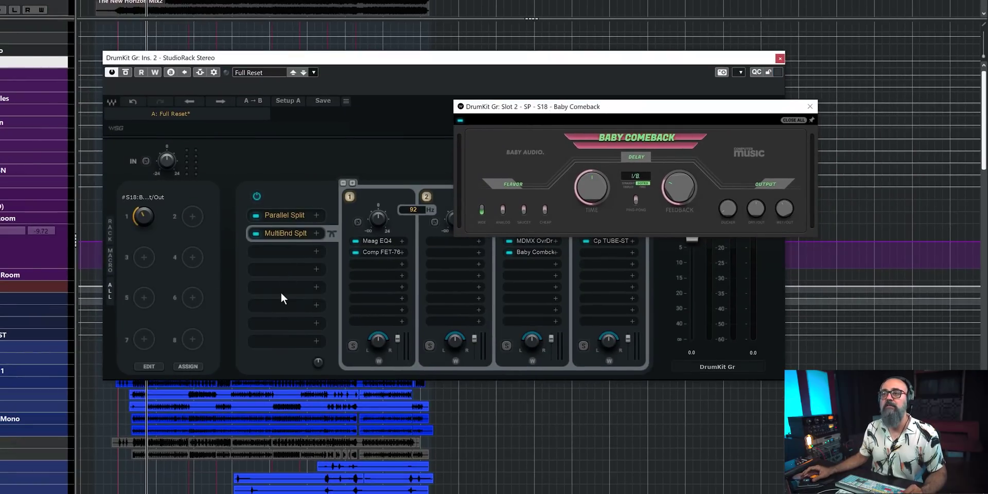
- Adjust Macro 1 and Baby Comeback's wet output knob to test the link between them, and close the delay
click(137, 223)
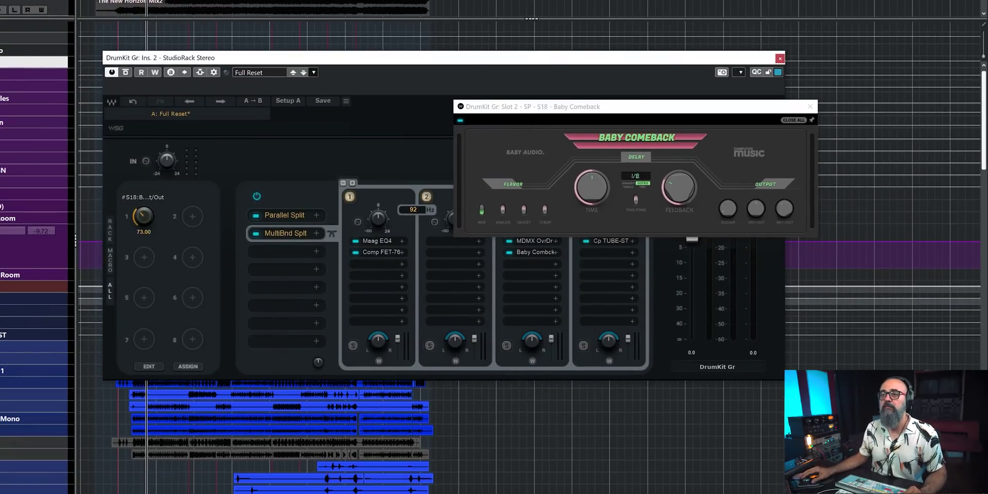
mouse_move(143, 216)
mouse_down()
mouse_move(144, 196)
mouse_move(144, 216)
mouse_up()
mouse_move(784, 215)
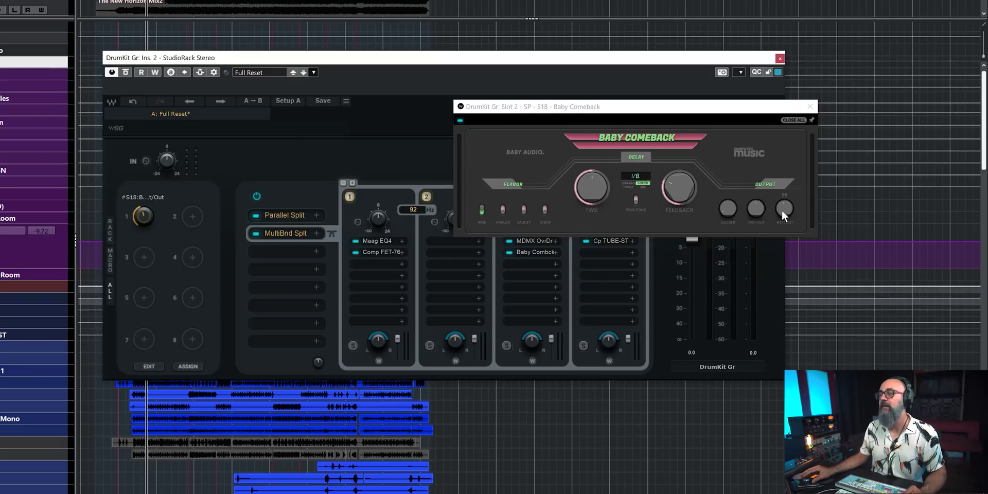
mouse_move(785, 209)
mouse_down()
mouse_move(784, 242)
mouse_move(785, 209)
mouse_up()
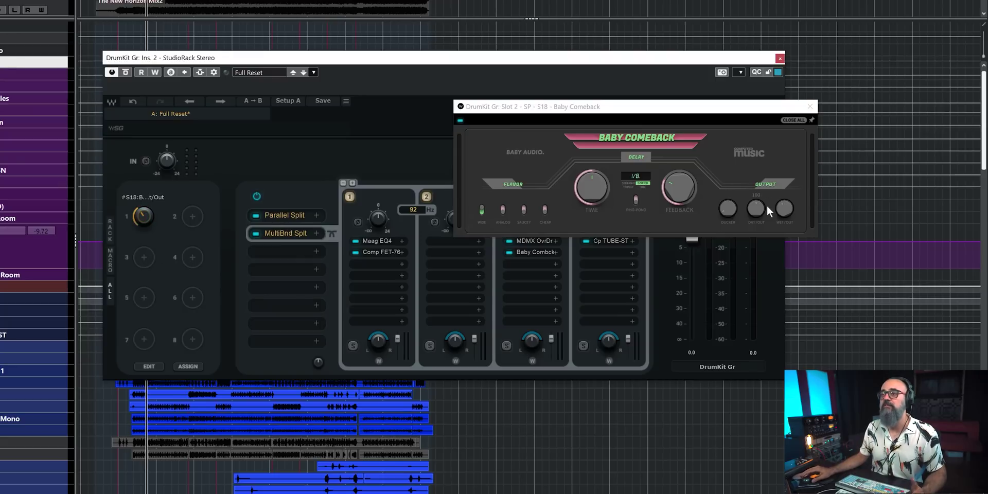
click(810, 106)
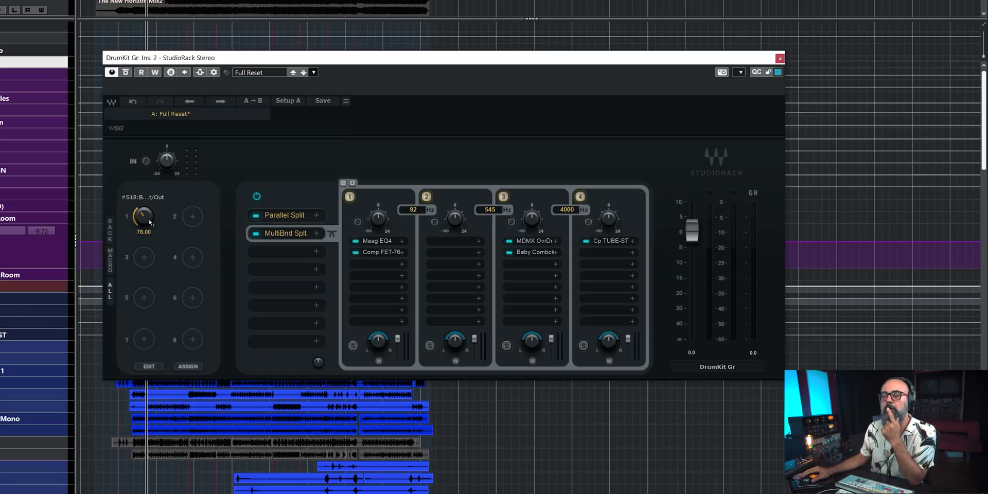
- Add the output fader of the third Parallel Split chain, which hosts FabFilter Pro-R, to Macro 1
click(281, 215)
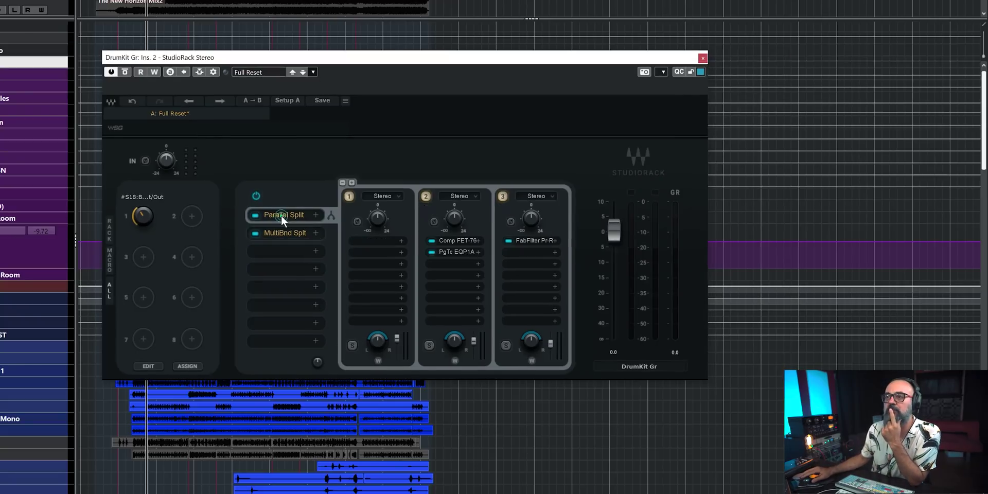
right_click(551, 344)
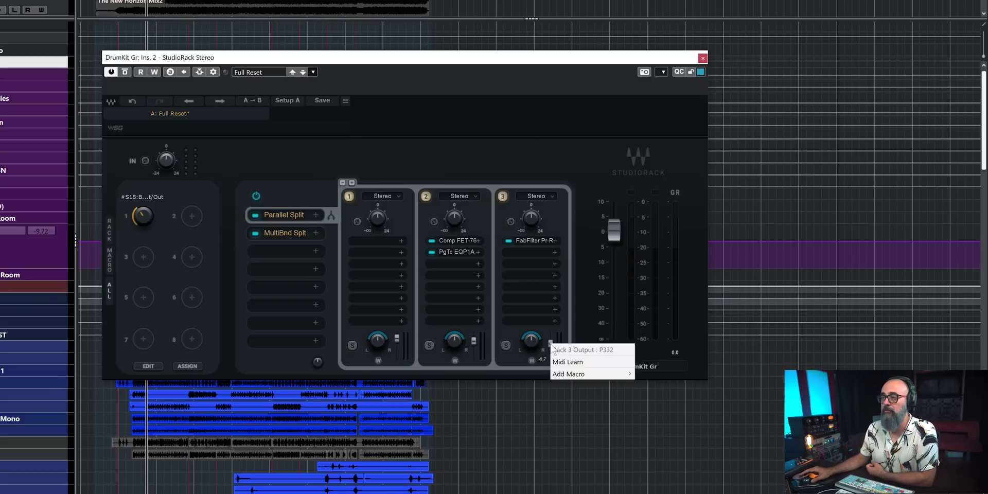
mouse_move(570, 378)
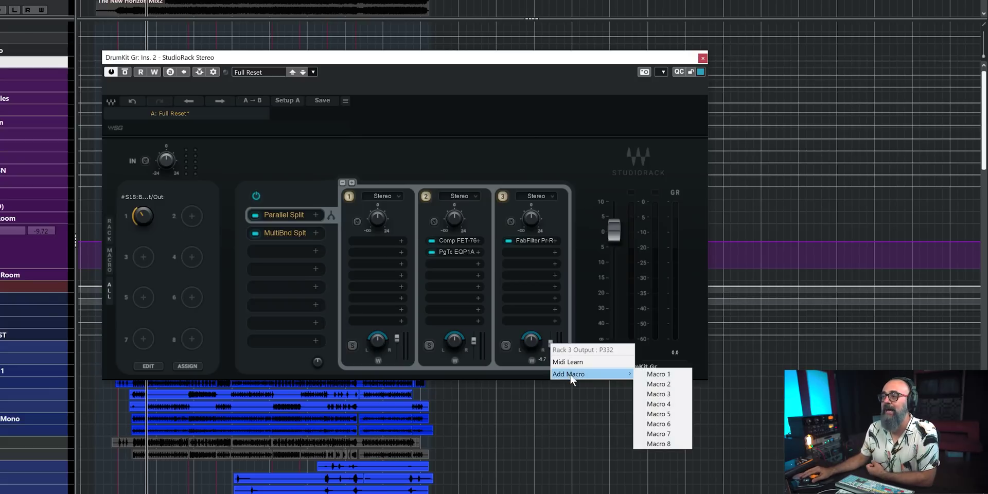
click(658, 374)
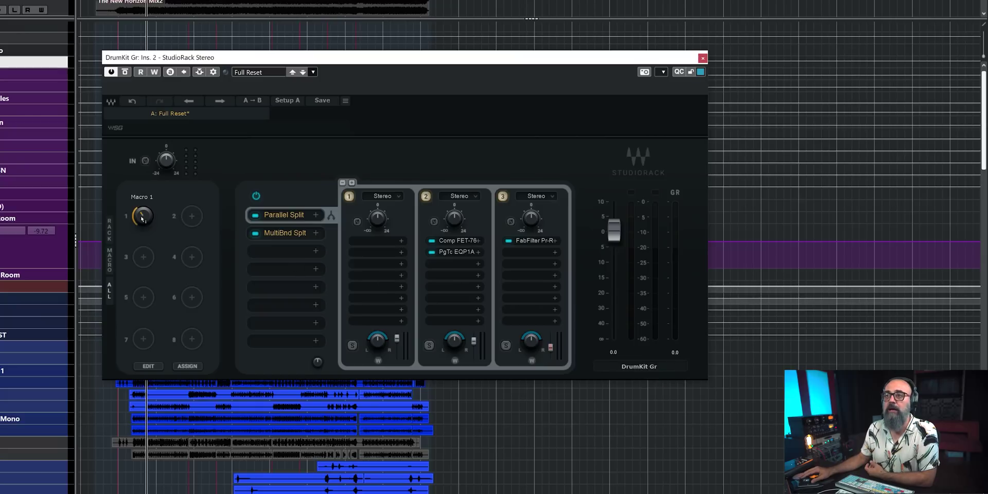
- Turn Macro 1 to test its control over the third parallel chain's output and Baby Comeback's wet output
mouse_move(143, 216)
mouse_down()
mouse_move(143, 200)
mouse_move(143, 216)
mouse_up()
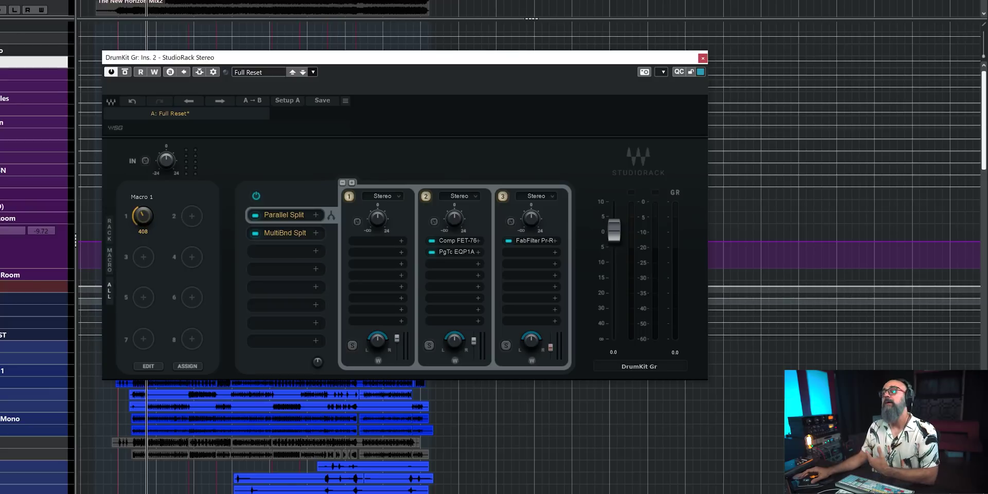
drag(143, 216, 143, 216)
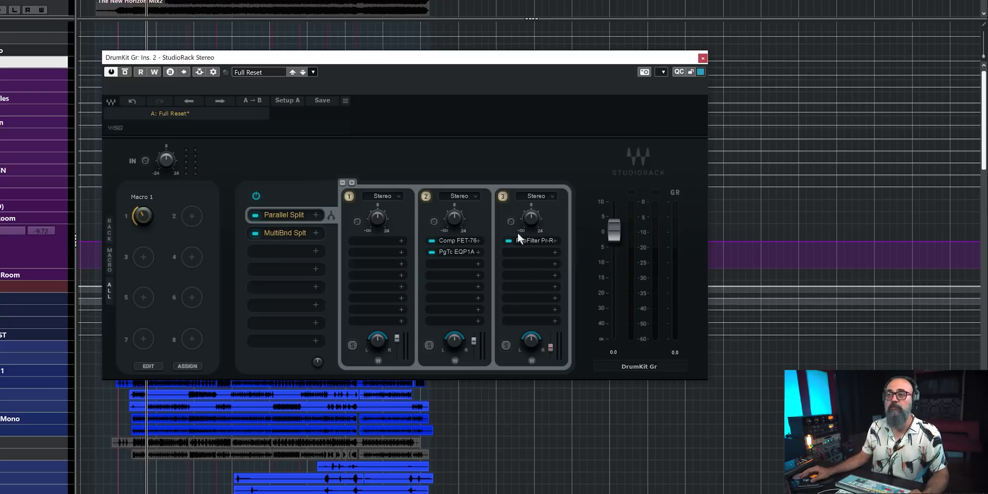
click(295, 234)
click(523, 252)
drag(143, 216, 143, 215)
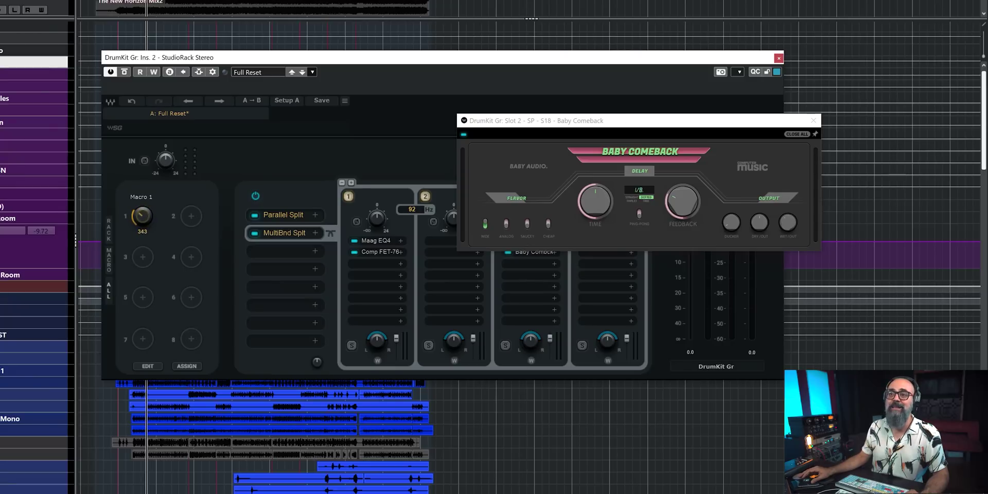
drag(142, 213, 142, 212)
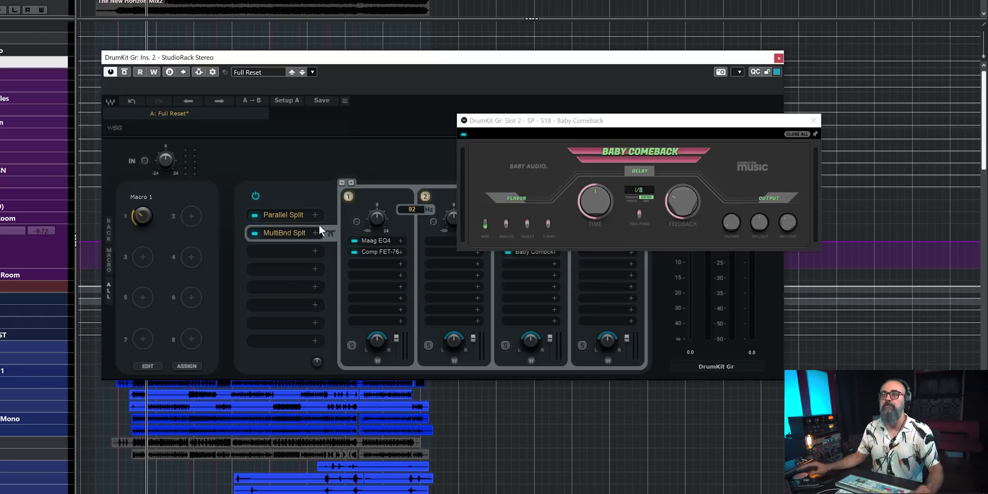
- Edit Macro 1's assignments, inverting the control range of Baby Comeback's wet output and setting its minimum to 135.00%
right_click(140, 217)
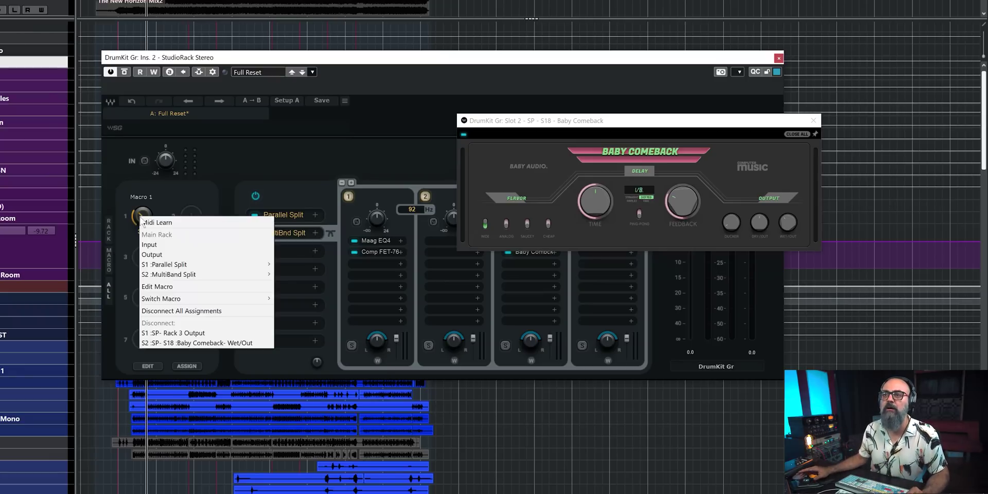
click(165, 287)
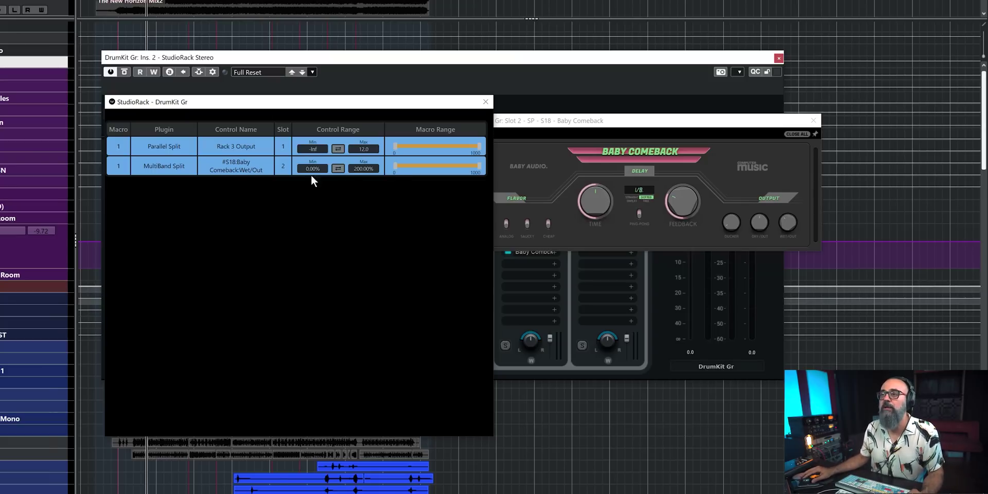
click(338, 166)
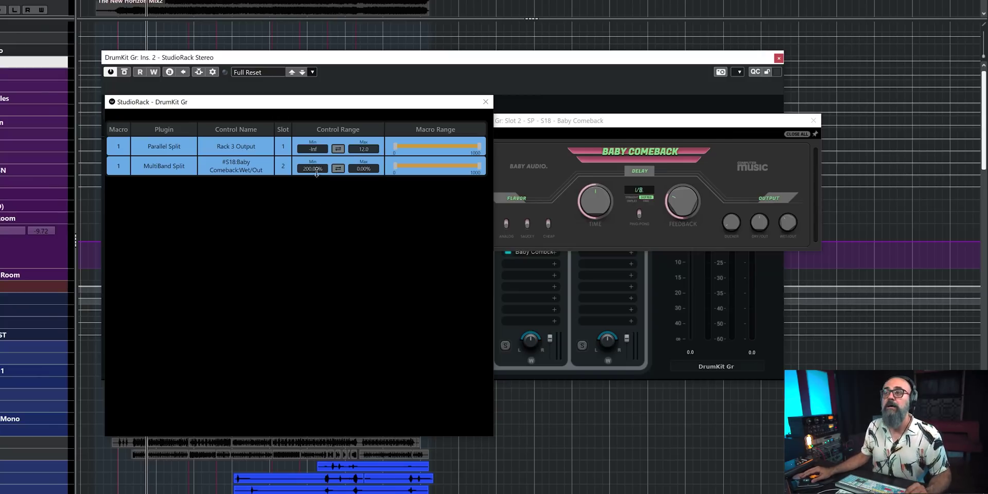
drag(315, 170, 315, 184)
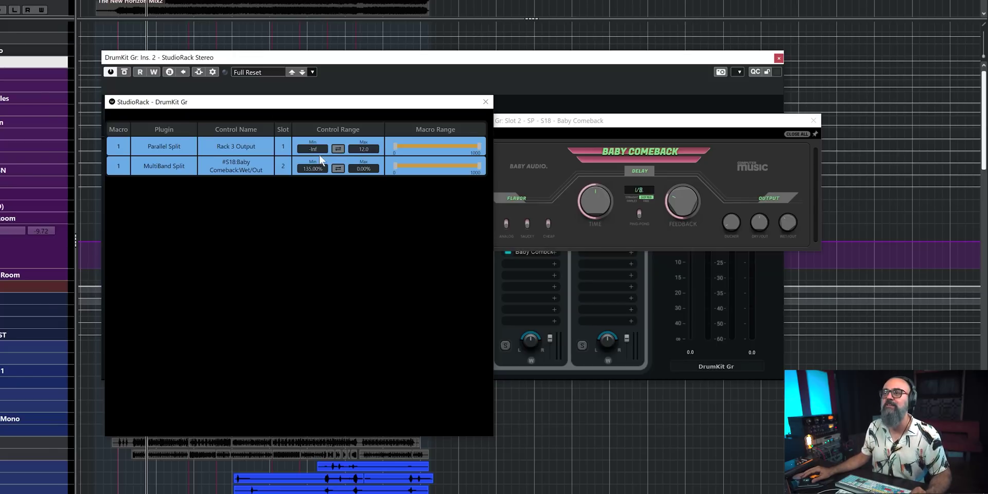
- Set the minimum of Macro 1's control range for the Rack 3 output to -25.5 and close the macro editor
drag(320, 149, 319, 144)
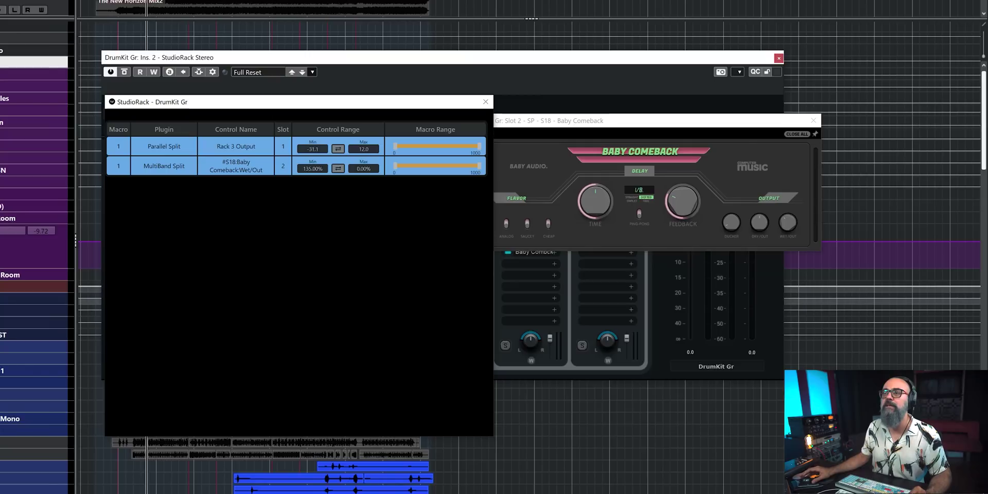
drag(313, 149, 300, 157)
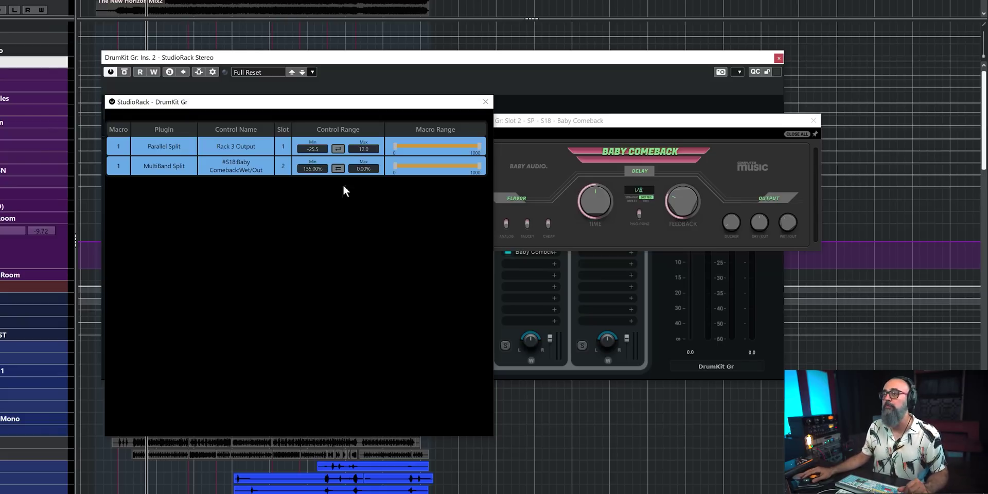
click(485, 101)
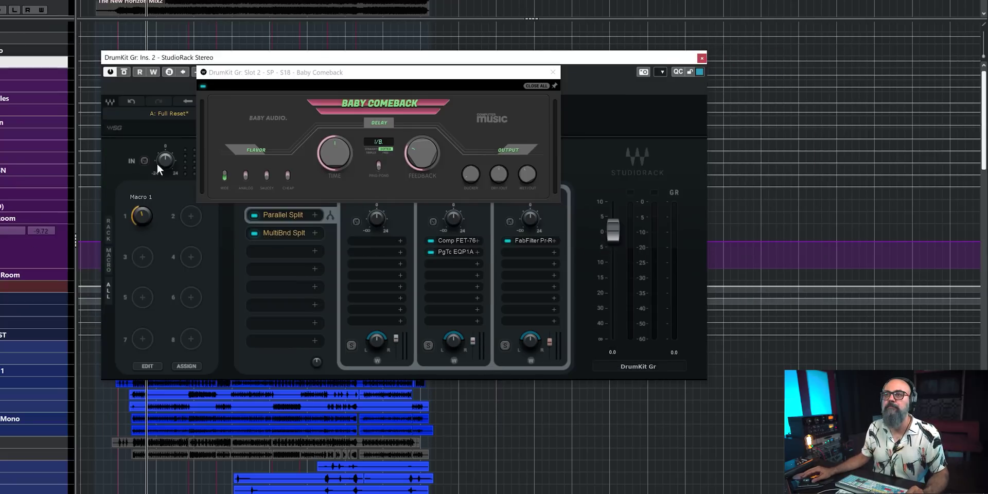
- Set Macro 1 to 400 while testing its inverse control of Baby Comeback's wet output and the third chain's fader, and close the delay
click(142, 216)
drag(527, 174, 527, 187)
drag(550, 349, 550, 346)
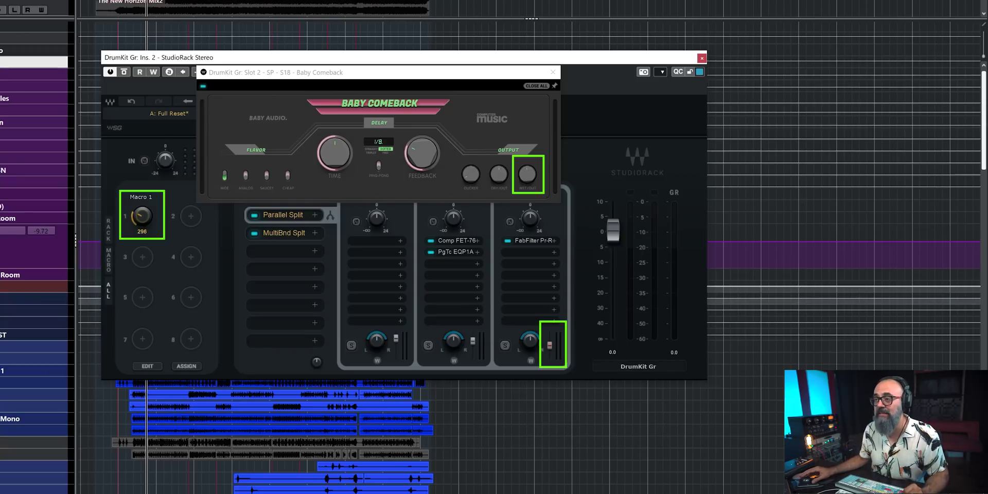
drag(550, 345, 549, 343)
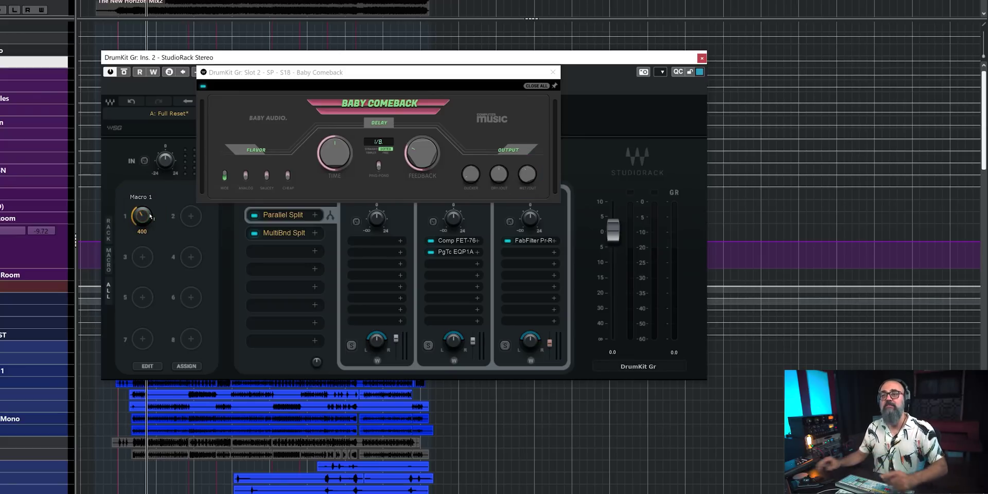
click(552, 73)
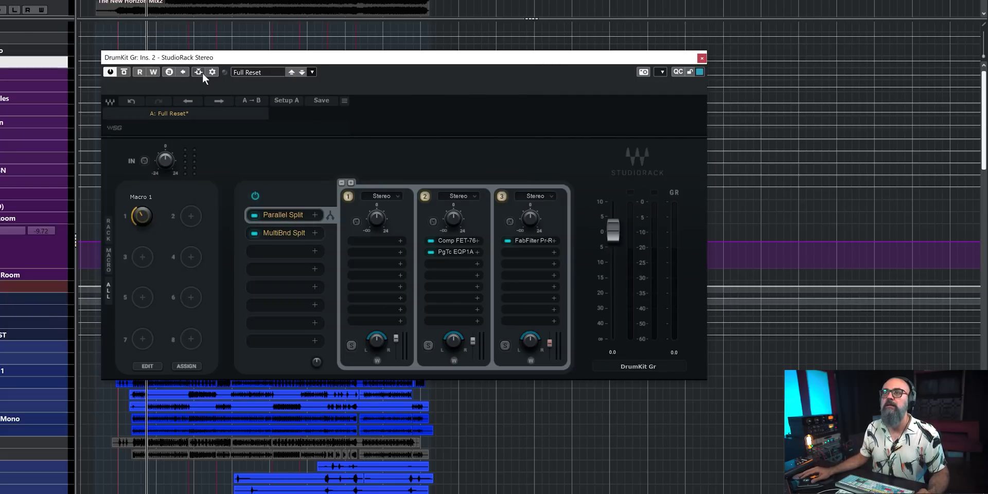
- Show StudioRack's quick controls and the nanoKONTROL2 surface, arranging the rack window above the surface with the Parallel Split chains displayed
click(678, 73)
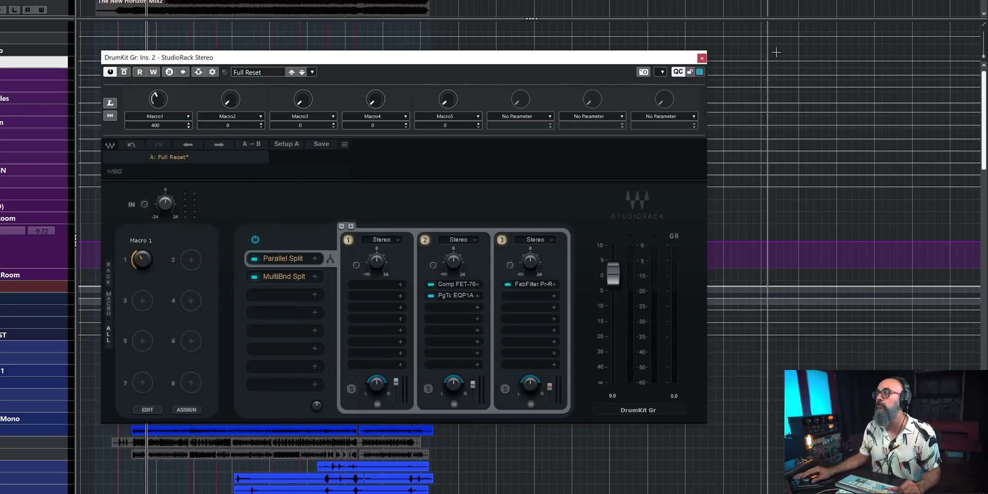
key(ctrl+alt+e)
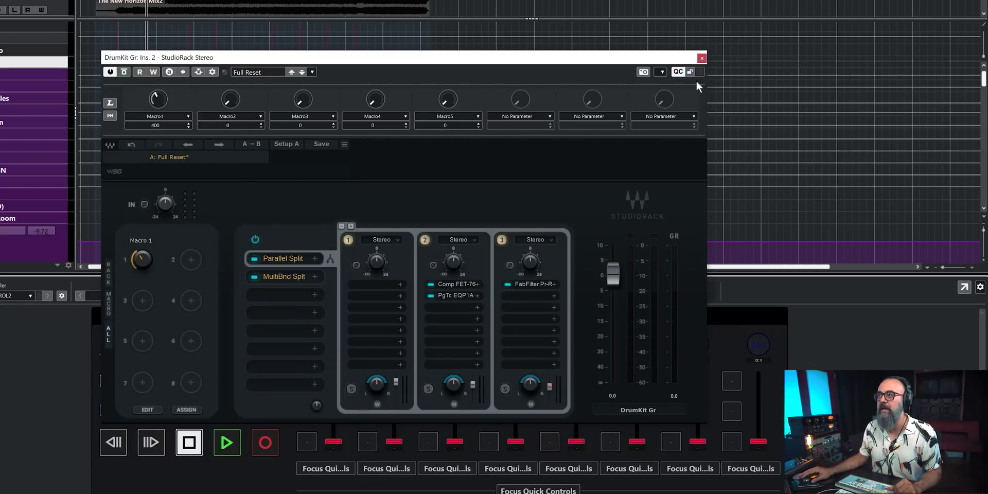
drag(678, 60, 678, 2)
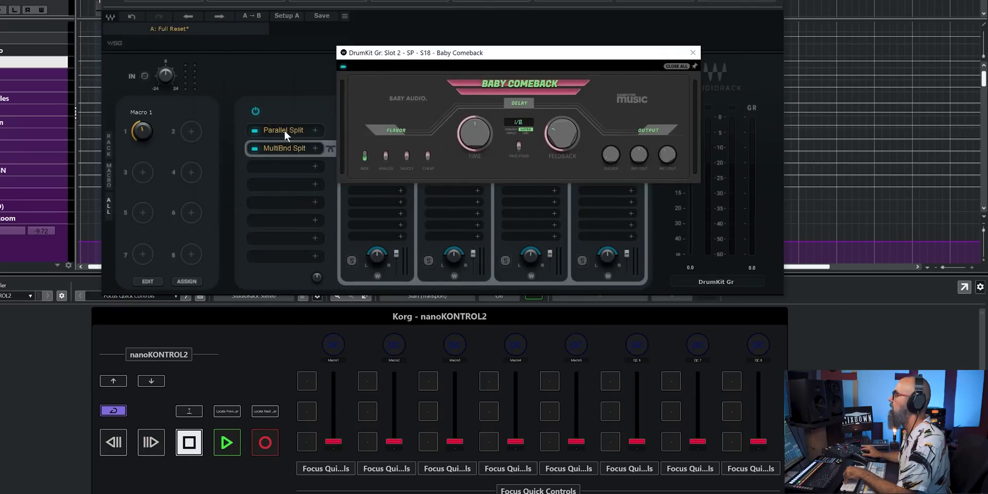
click(284, 130)
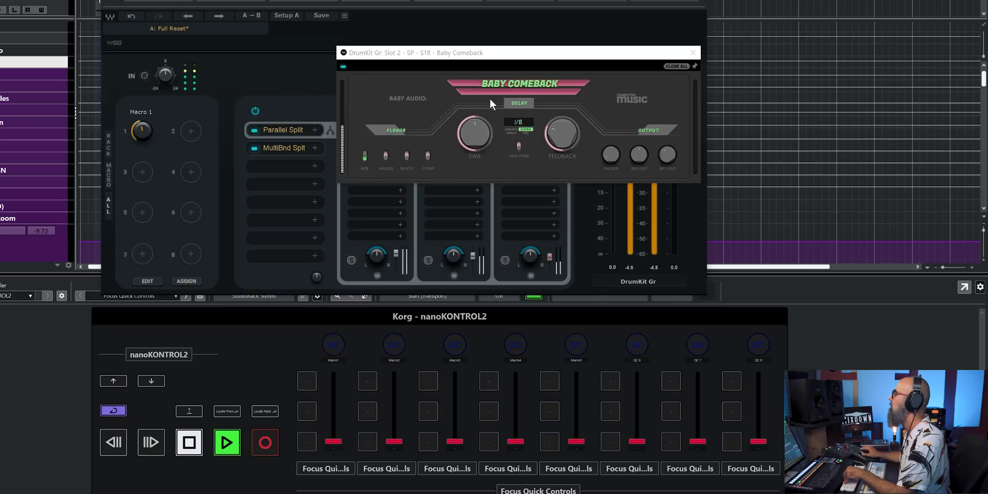